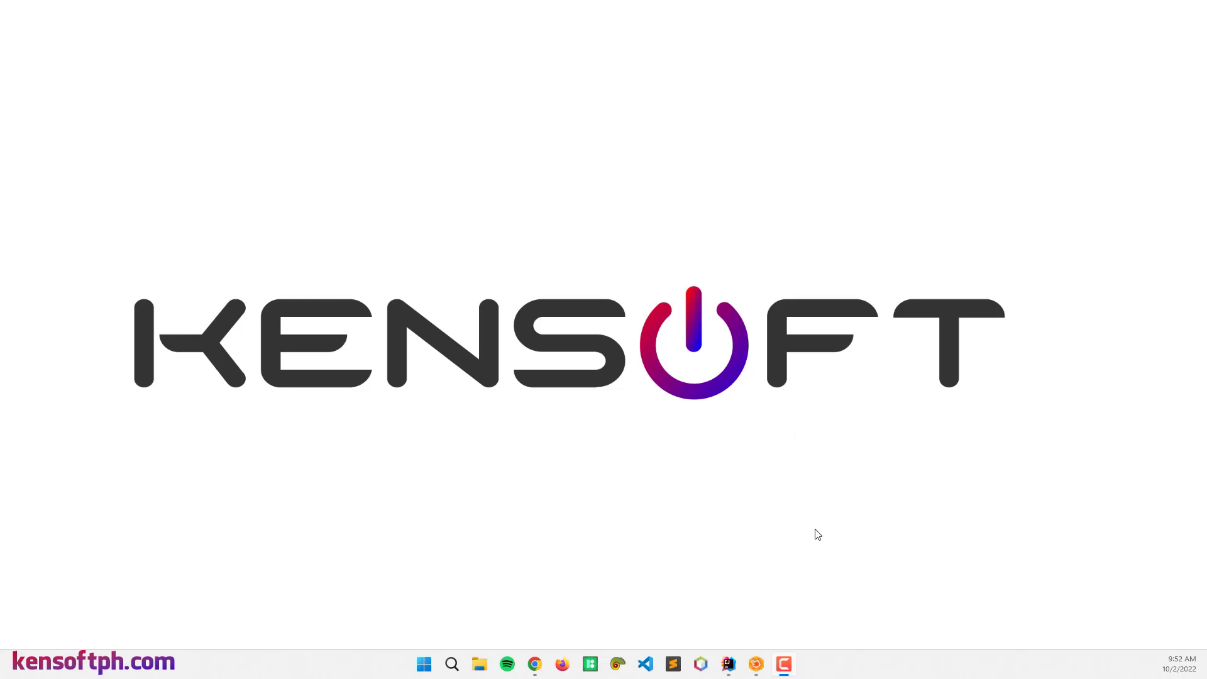
- Drop an Accordion from the Containers library onto the empty layout
click(756, 664)
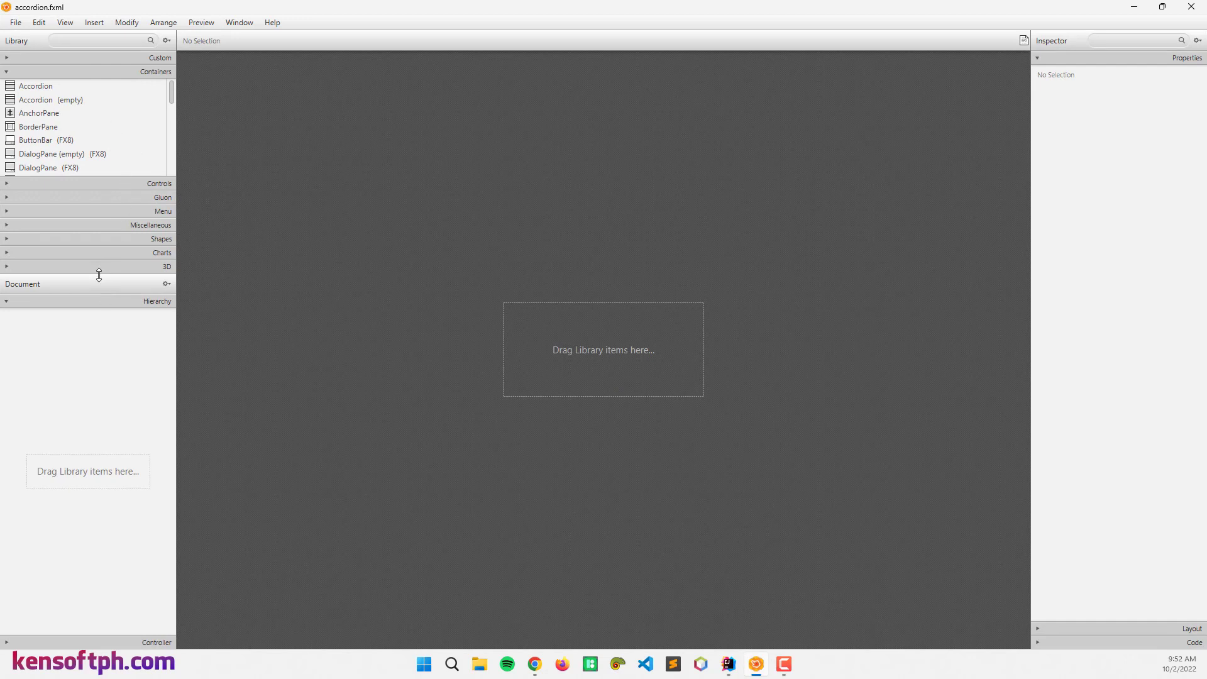
drag(101, 274, 102, 375)
drag(33, 91, 495, 288)
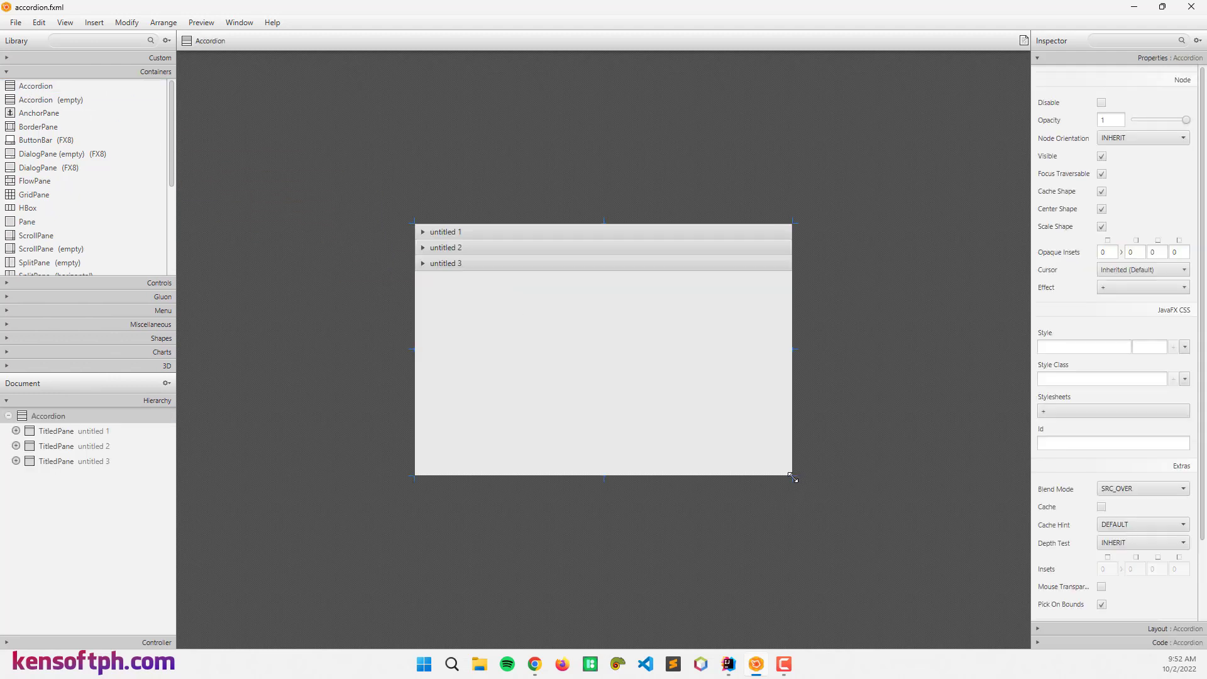
- Shrink the accordion via its corner handle and expand the first titled pane
drag(792, 476, 678, 432)
click(522, 271)
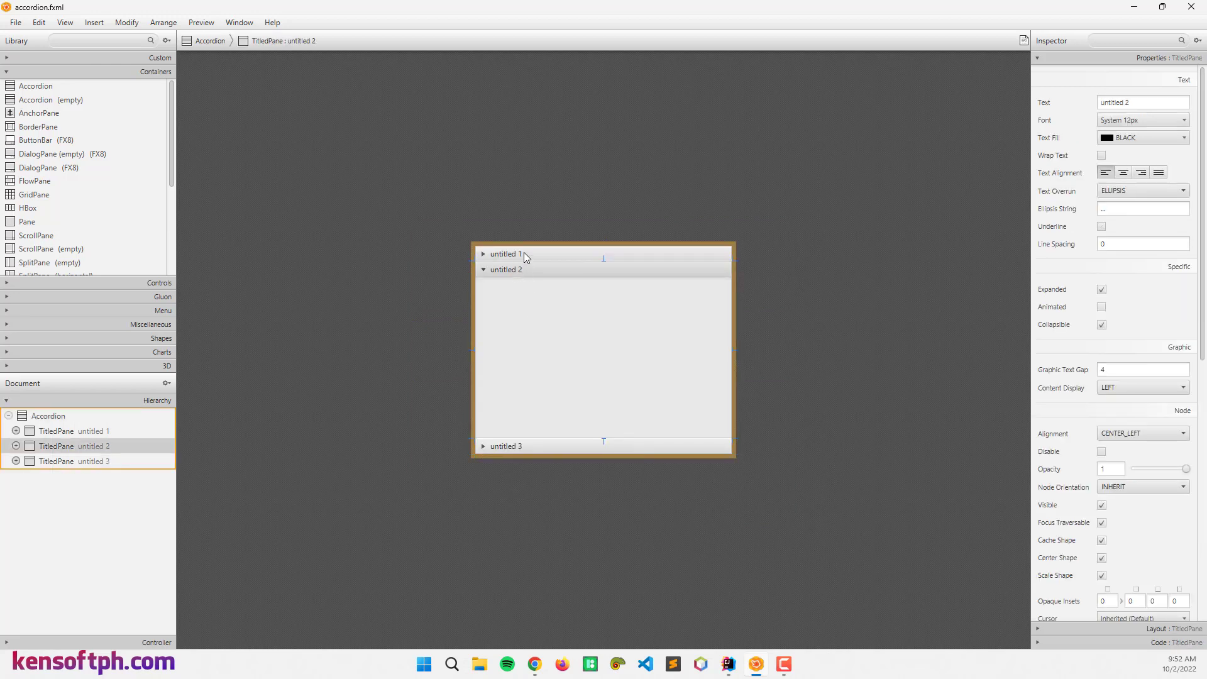
click(523, 253)
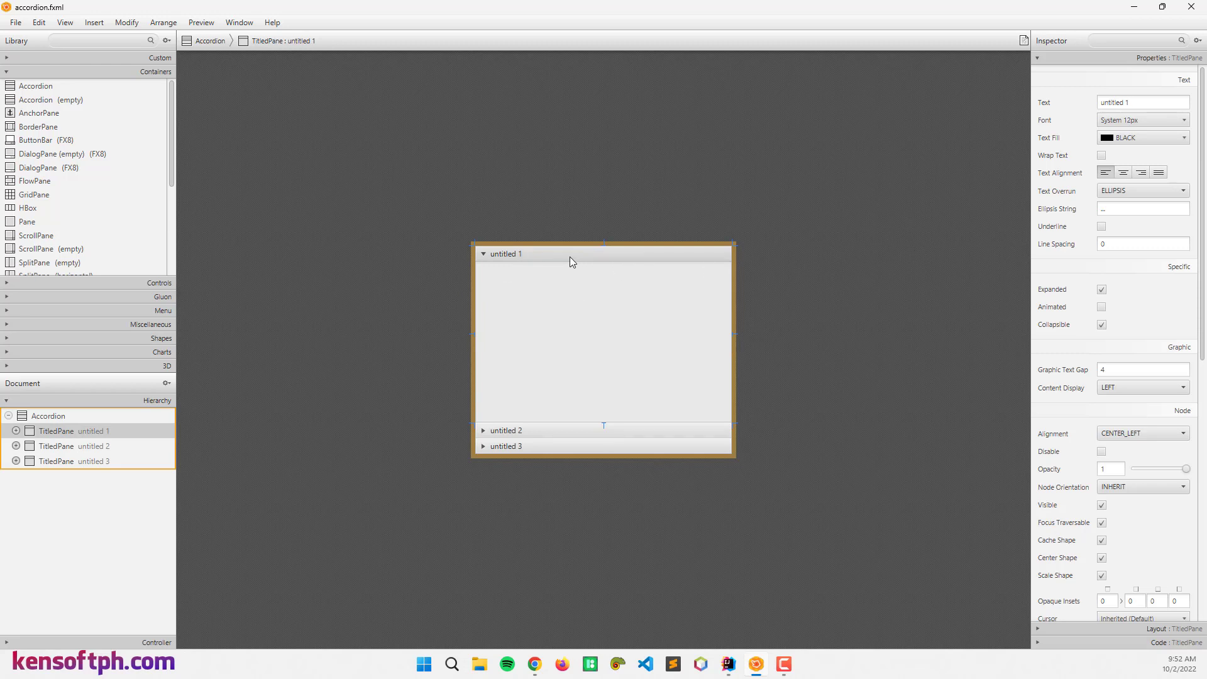
- Title the first pane Personal Information
click(1144, 104)
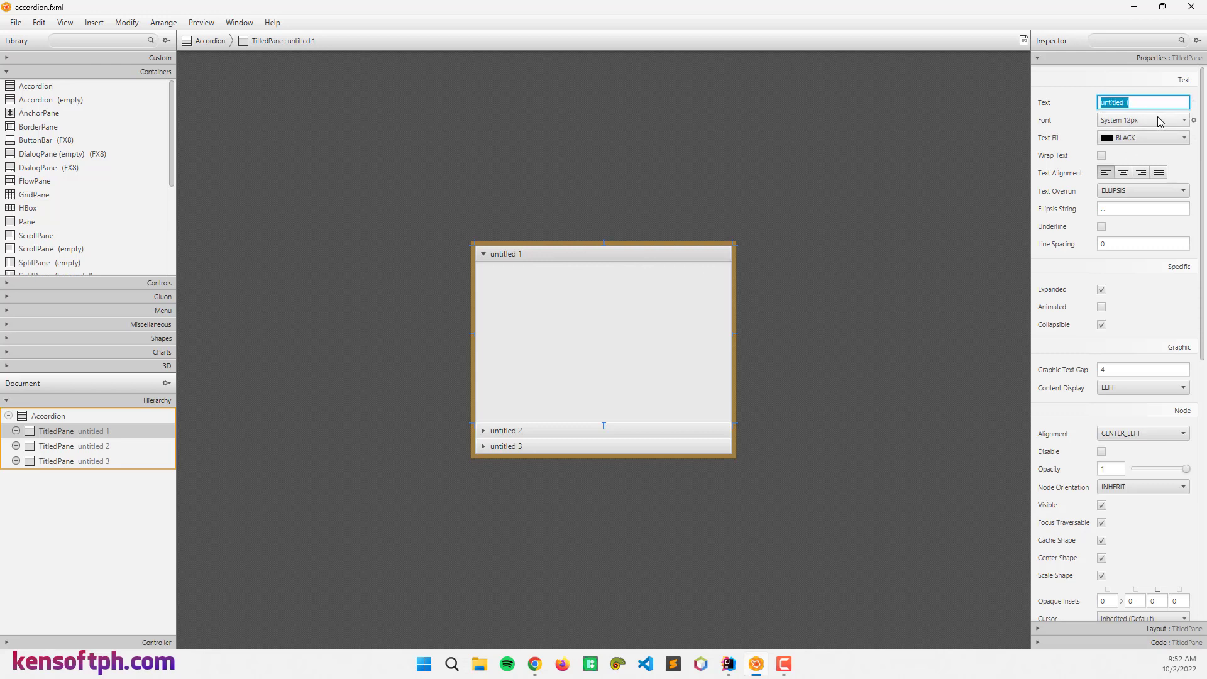
text(pe)
text(per)
text(Perc)
text(nal)
key(BackSpace)
text(formation)
key(Return)
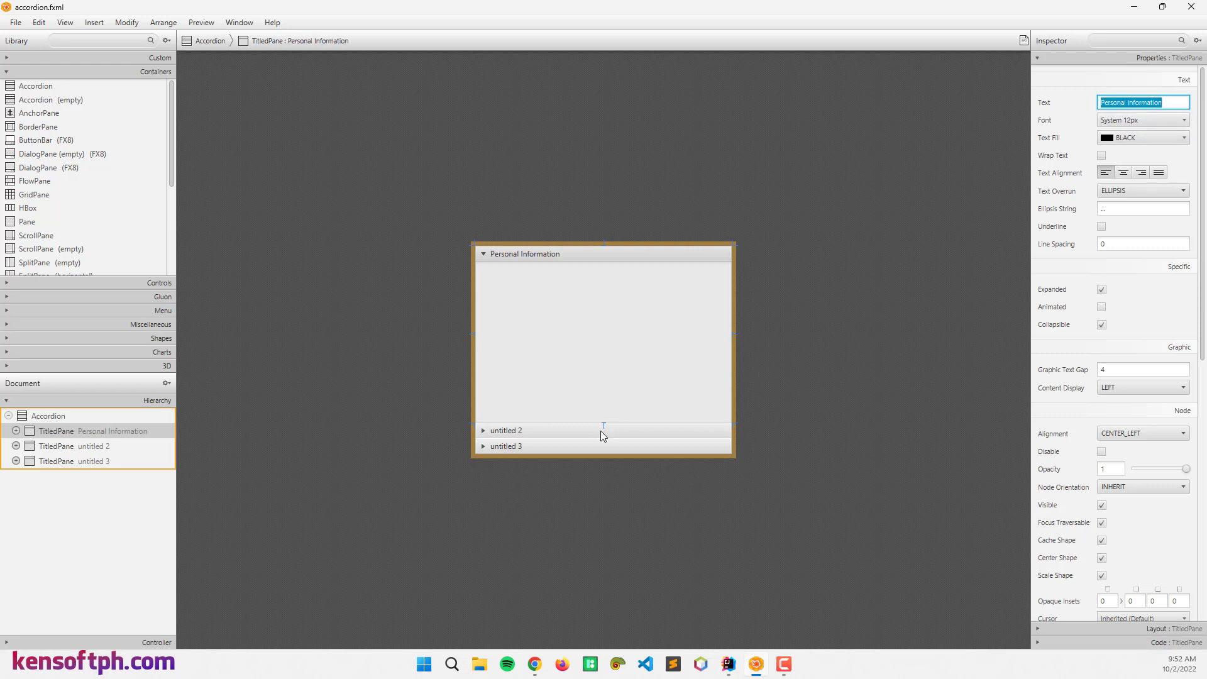
- Title the second pane Address
click(600, 431)
click(1149, 104)
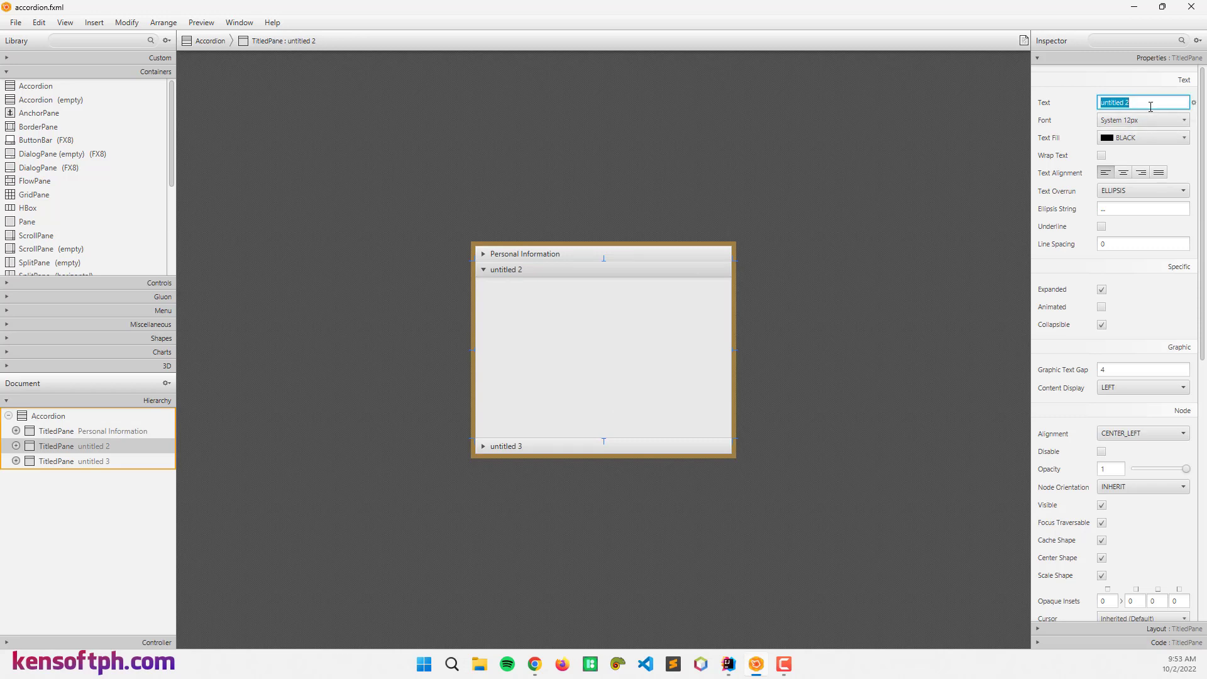
text(Address)
key(Return)
- Title the third pane Others and re-expand Personal Information
click(564, 443)
triple_click(1156, 101)
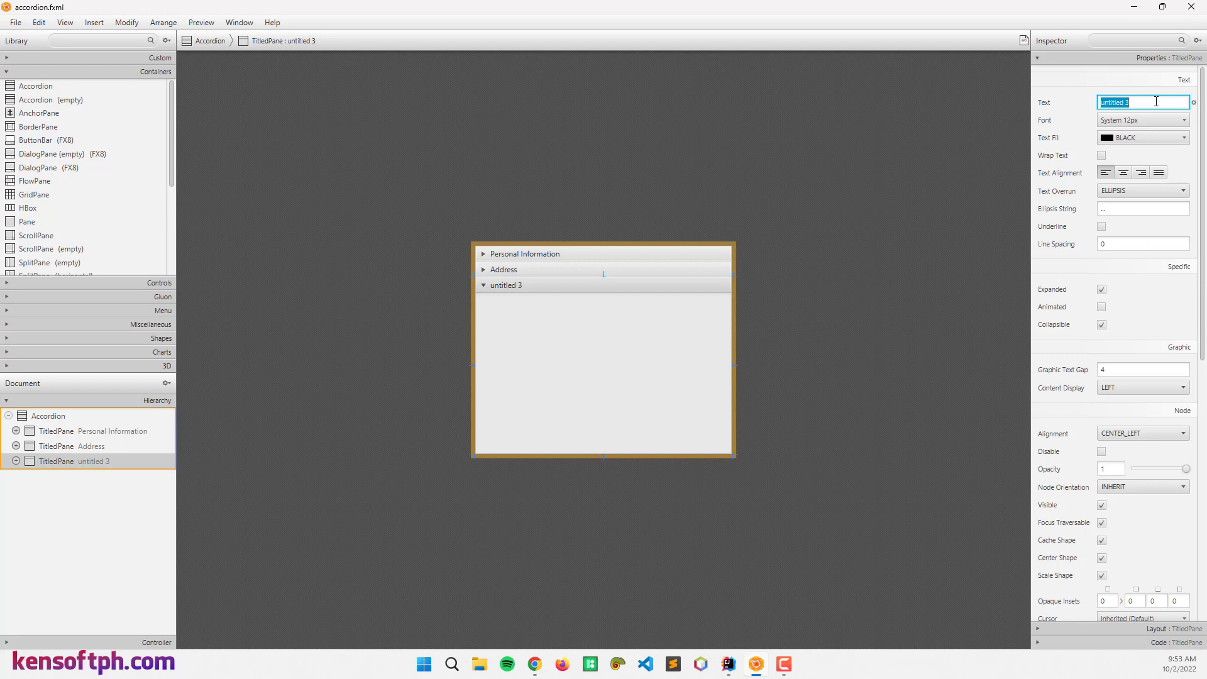
text(Others)
key(Return)
click(634, 313)
click(556, 254)
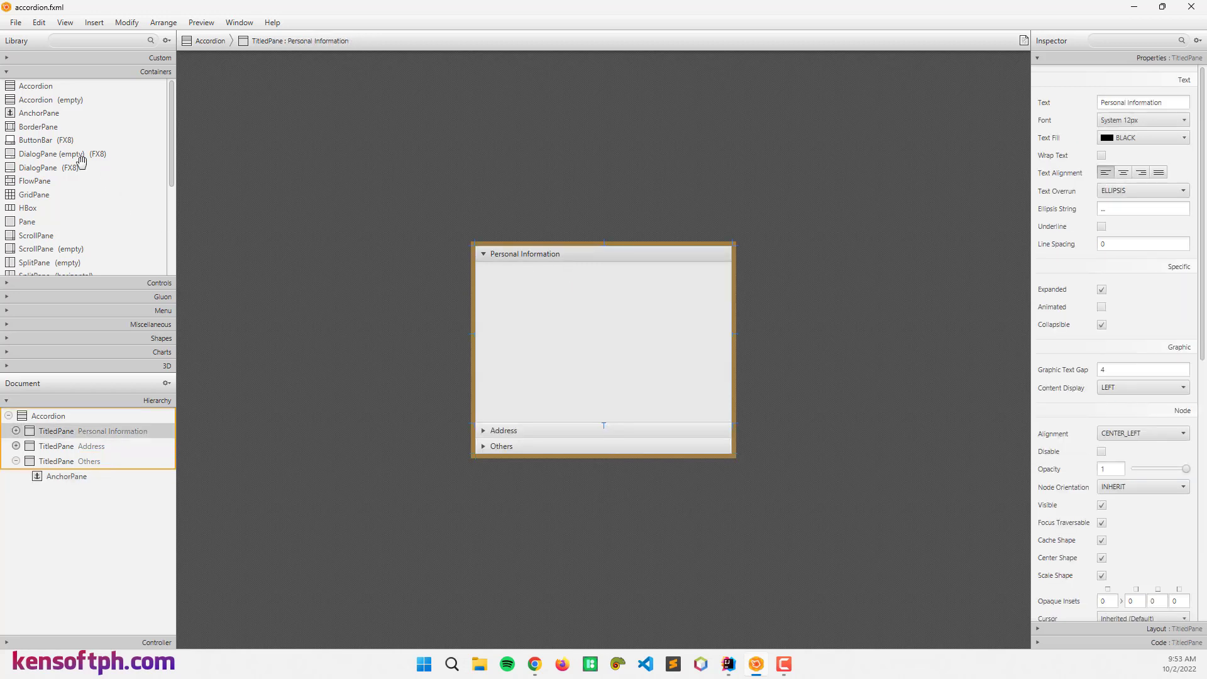
scroll(32, 153, down, 3)
scroll(52, 101, up, 3)
- Add a Button from the Controls library to the Personal Information pane
click(62, 58)
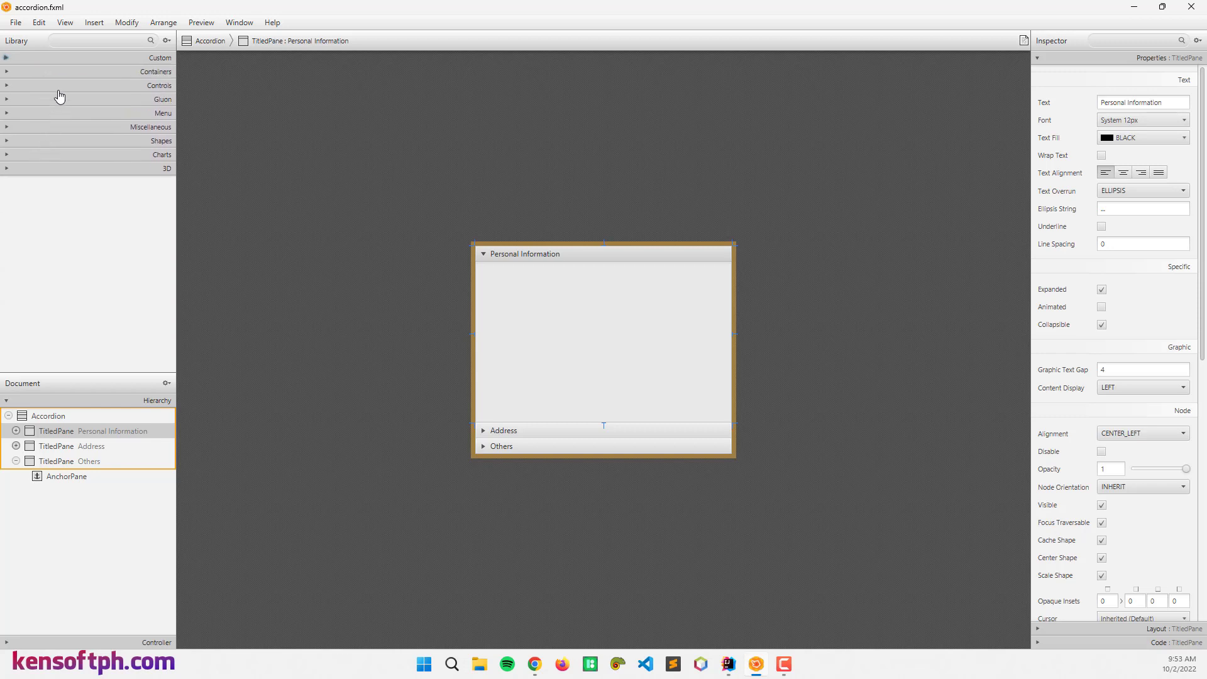
click(59, 85)
mouse_move(31, 101)
mouse_down()
mouse_move(598, 343)
mouse_move(594, 330)
mouse_up()
- Add two text fields near the top, widen the first, and move the button below them
click(76, 40)
text(text)
text(fie)
text(f)
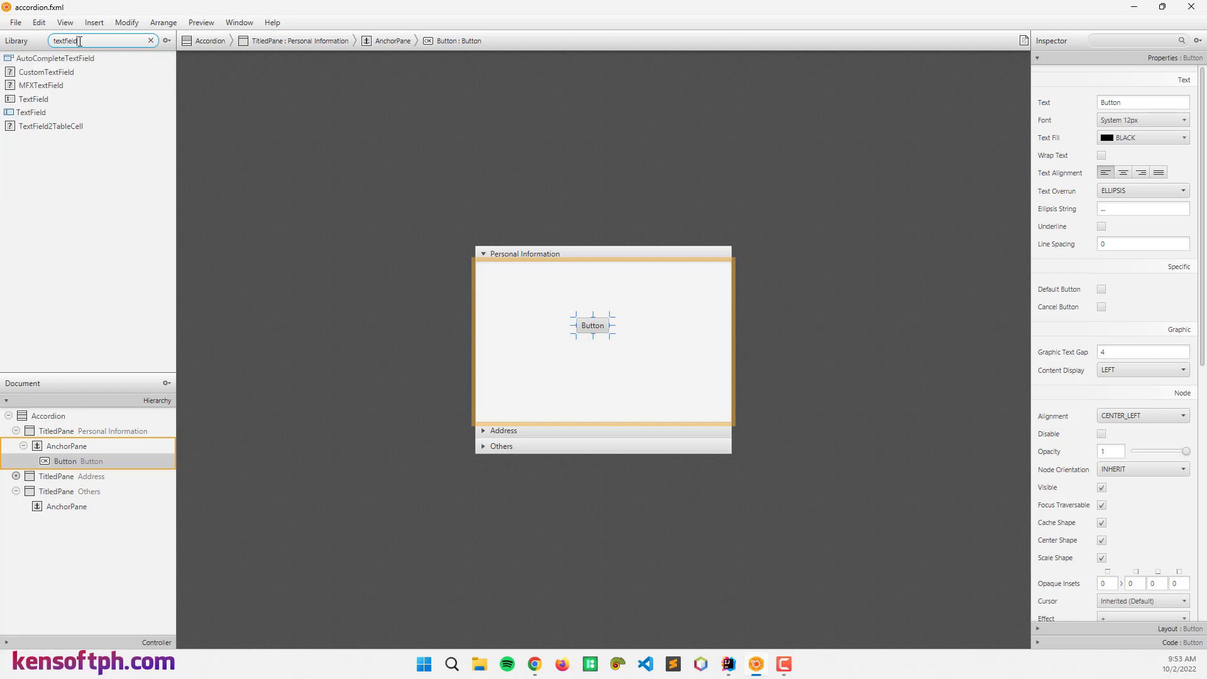
mouse_move(34, 98)
mouse_down()
mouse_move(535, 318)
mouse_move(534, 280)
mouse_move(691, 293)
mouse_up()
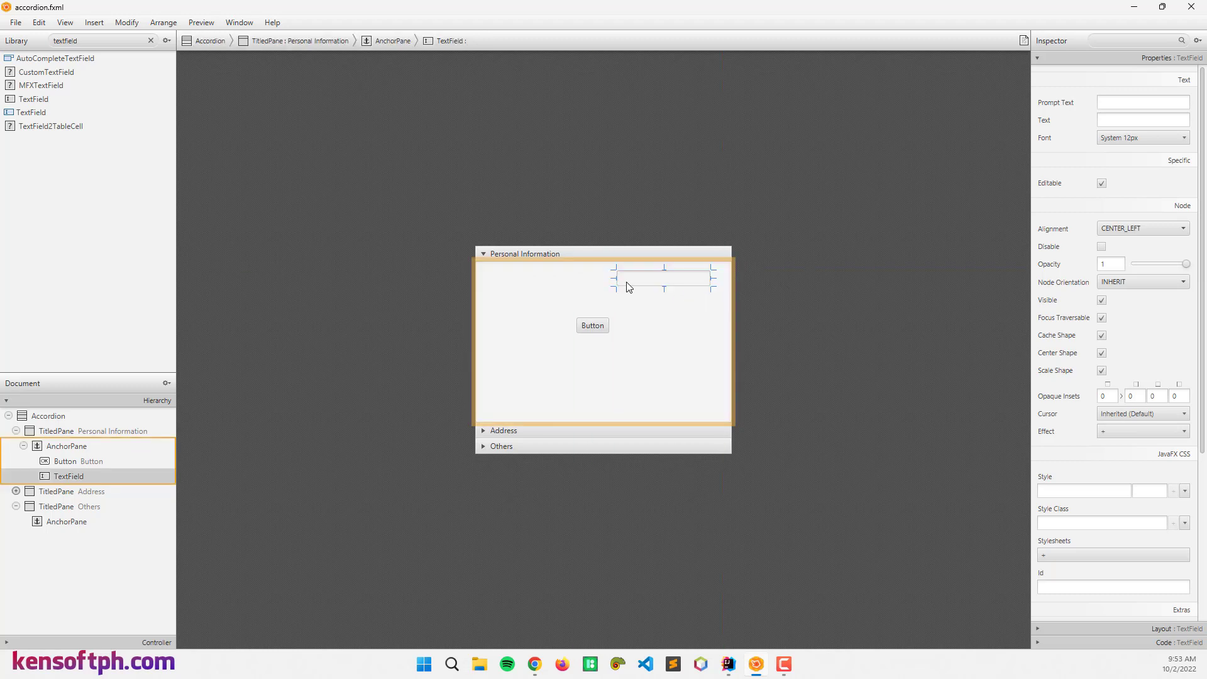
drag(586, 330, 604, 356)
click(627, 280)
drag(614, 278, 560, 281)
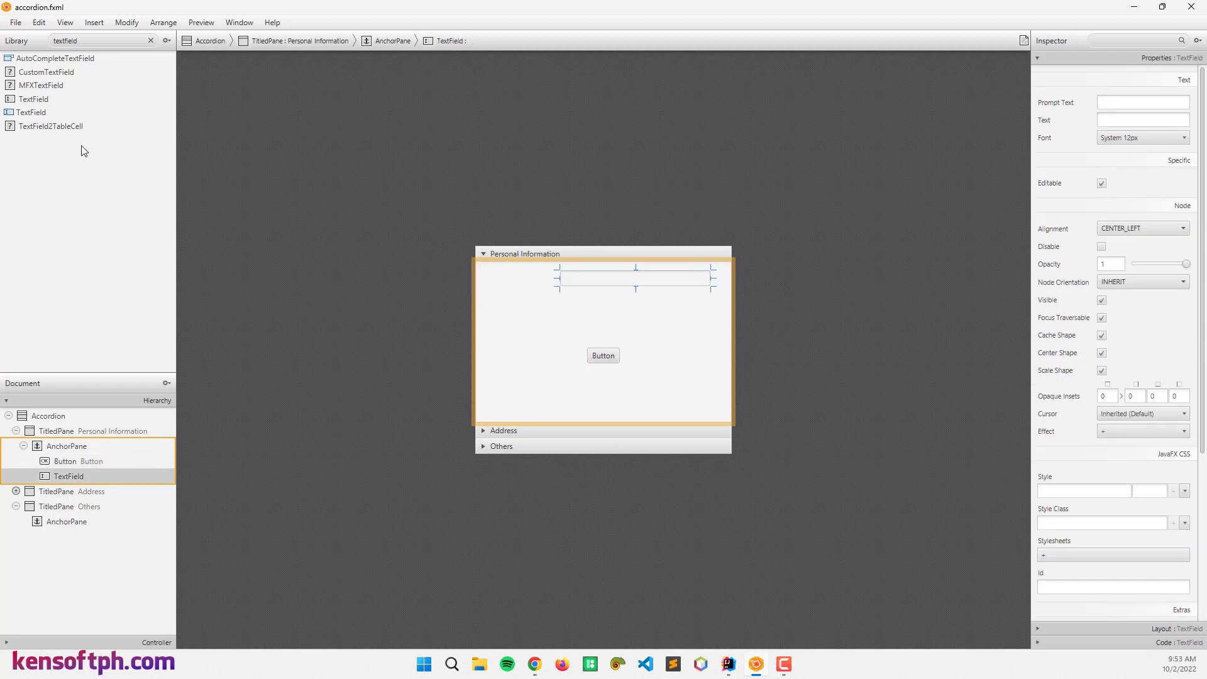
mouse_move(42, 99)
mouse_down()
mouse_move(415, 267)
mouse_move(643, 311)
mouse_move(706, 302)
mouse_up()
- Place two labels beside the two text fields
click(685, 340)
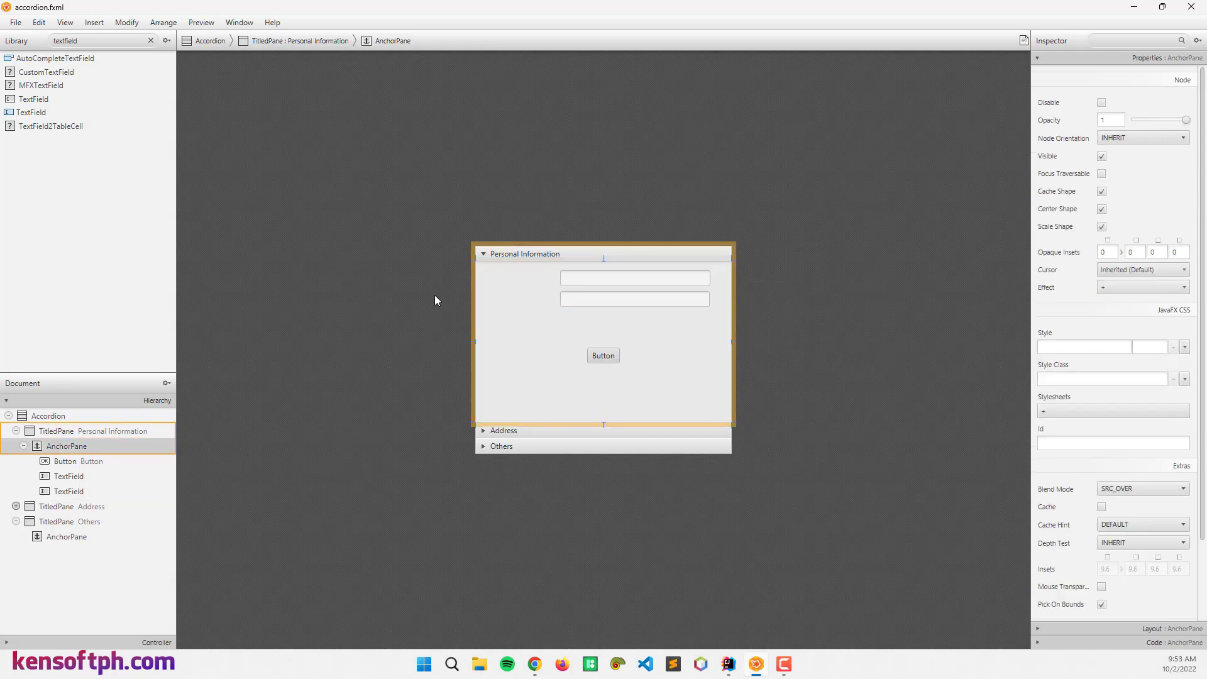
double_click(96, 45)
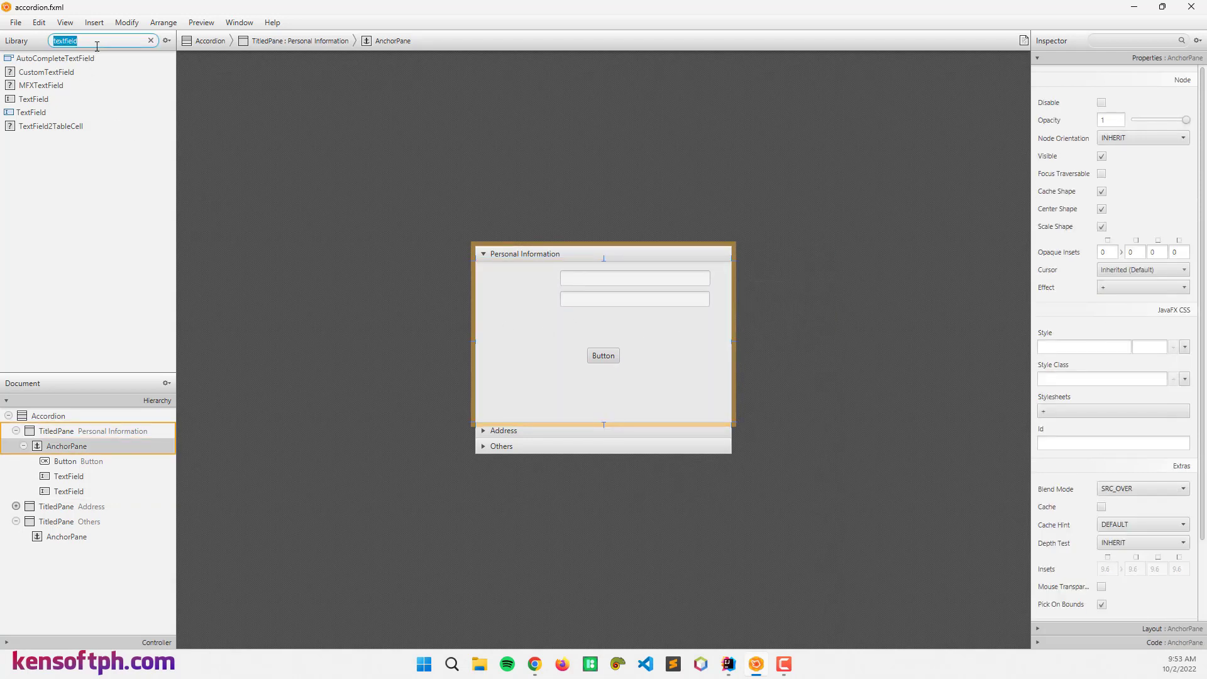
text(label)
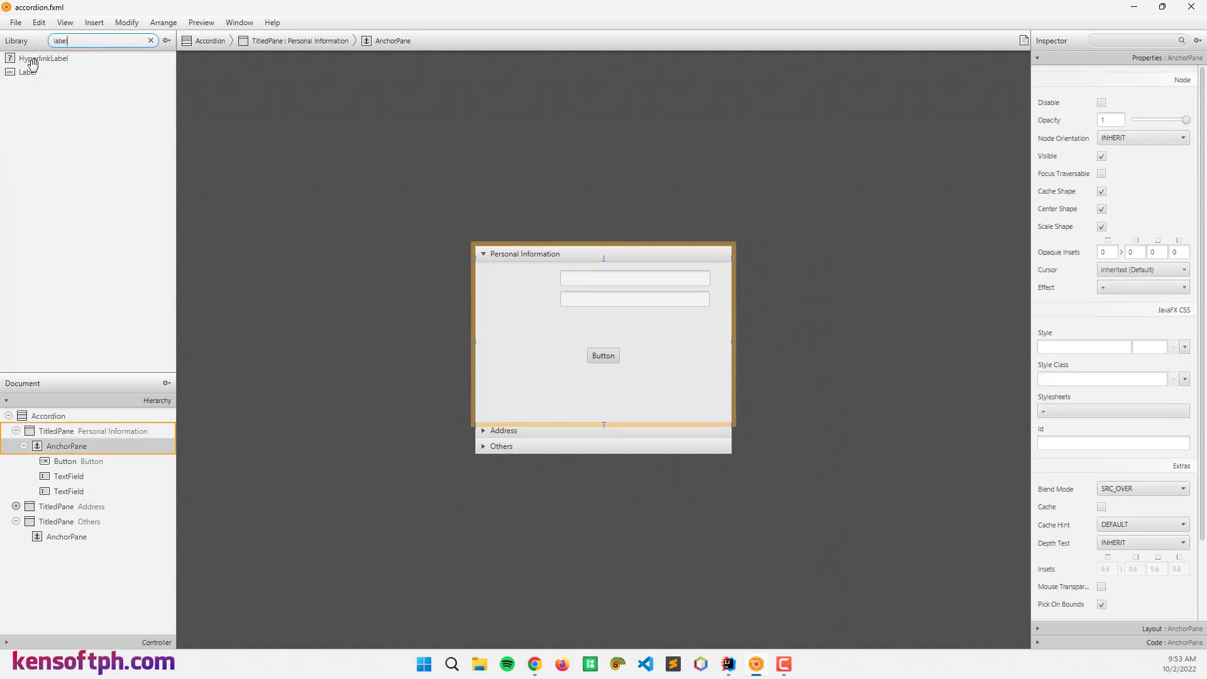
drag(32, 71, 526, 284)
drag(27, 76, 522, 301)
- Set the labels' text to First Name and Last Name
click(521, 279)
double_click(1143, 101)
text(Firs)
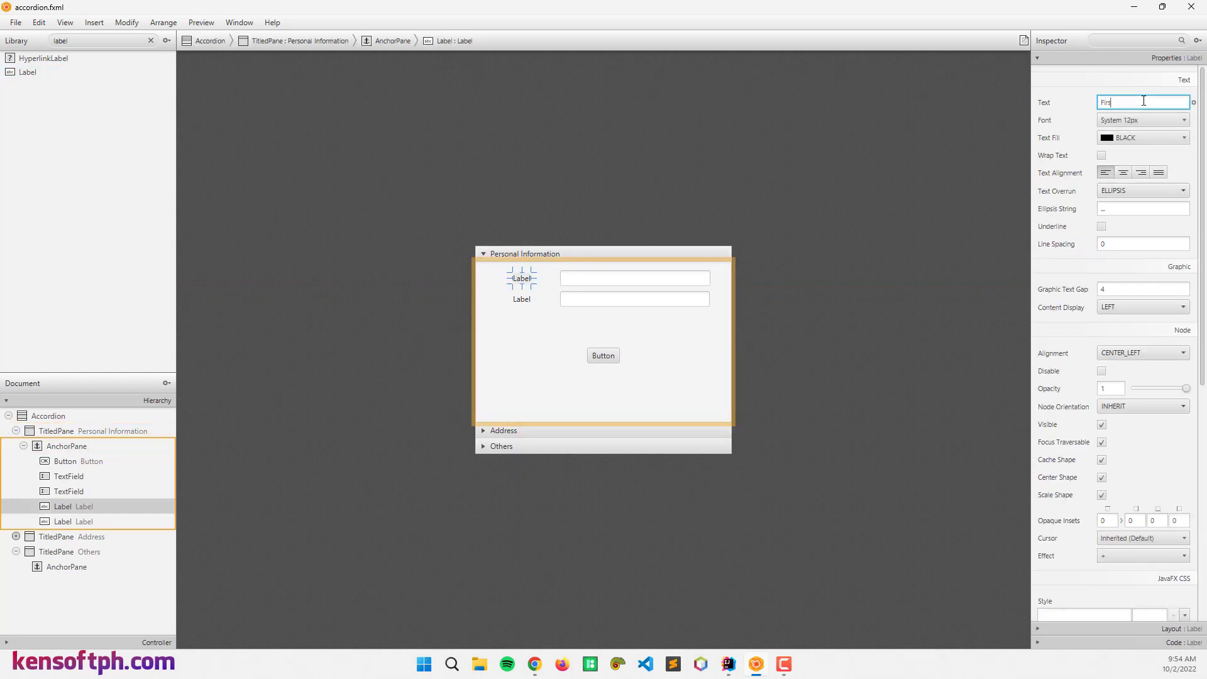
text(t Name)
key(Return)
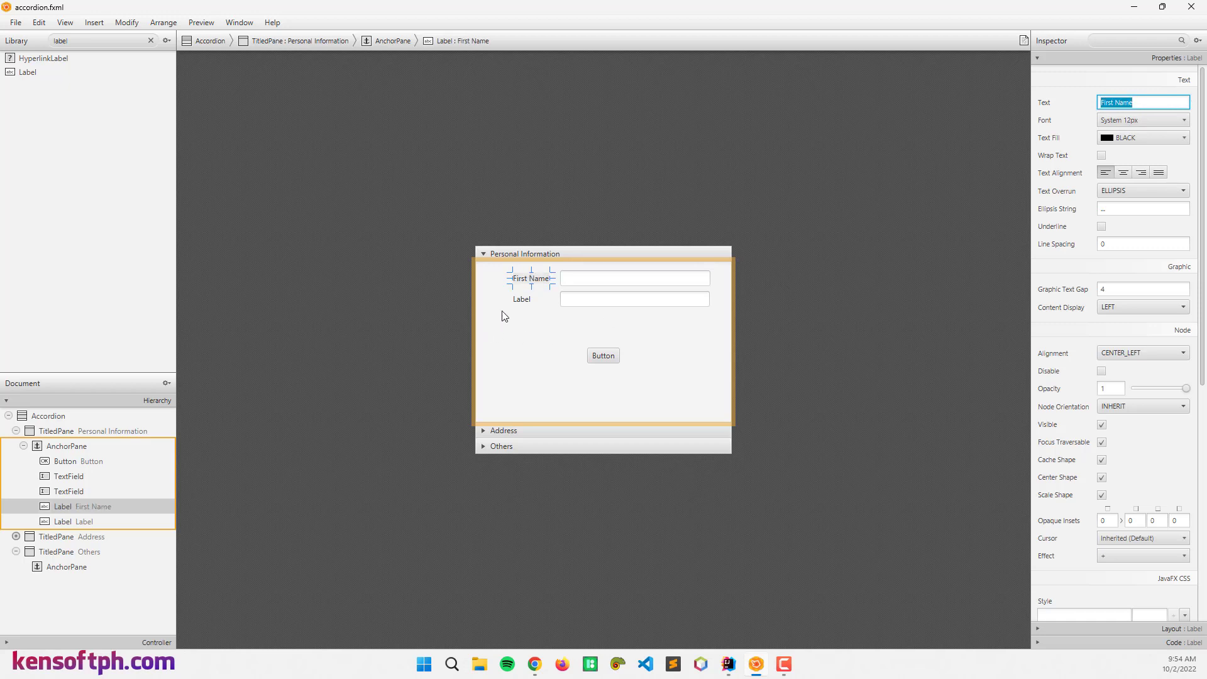
click(523, 301)
click(1117, 99)
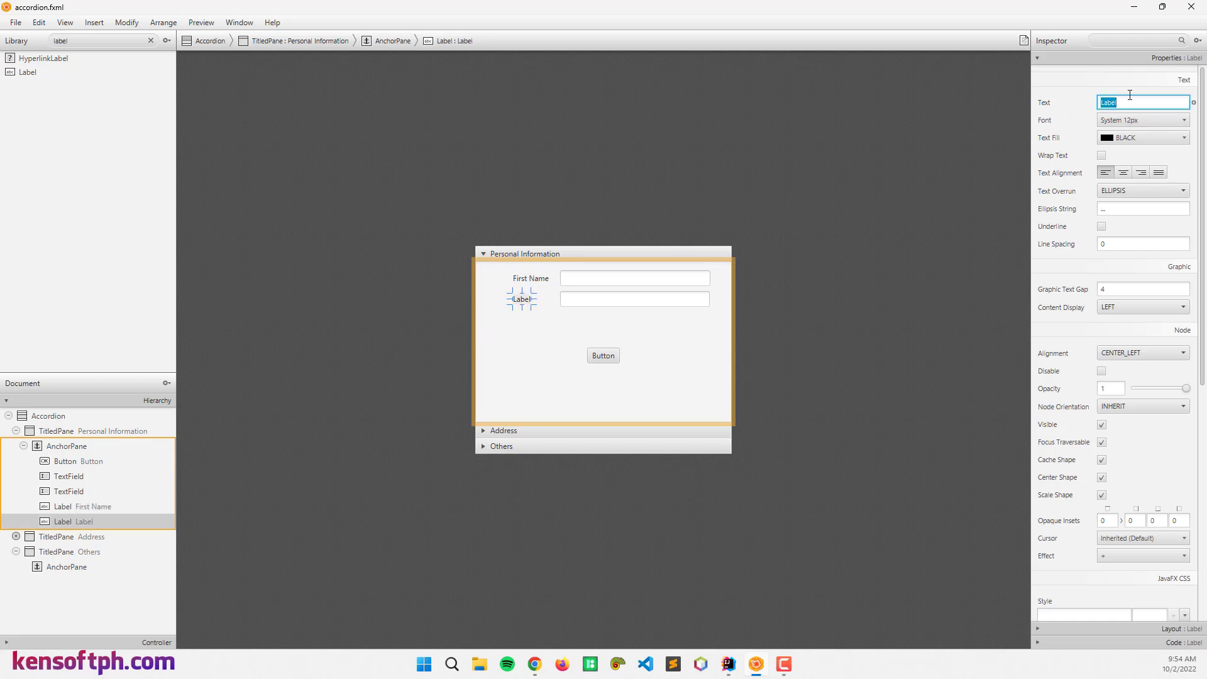
text(Last N)
text(ame)
key(Return)
- Caption the button Submit and move it just below the text fields
click(595, 359)
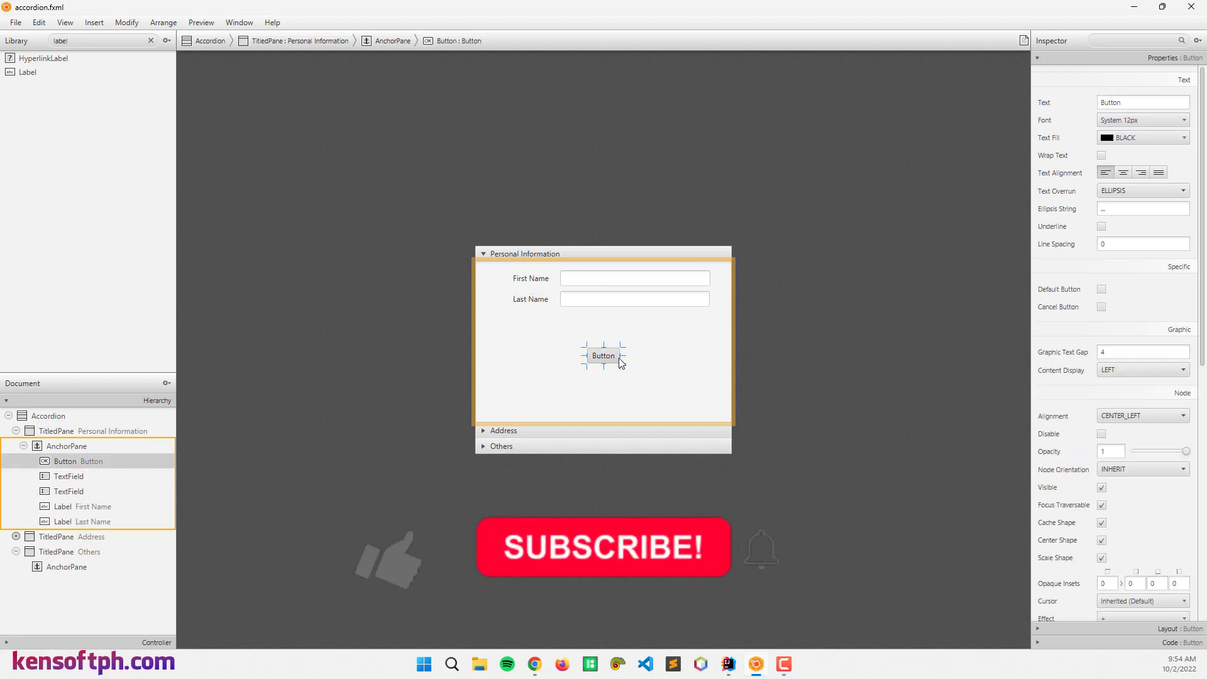
double_click(1132, 101)
text(Submit)
key(Return)
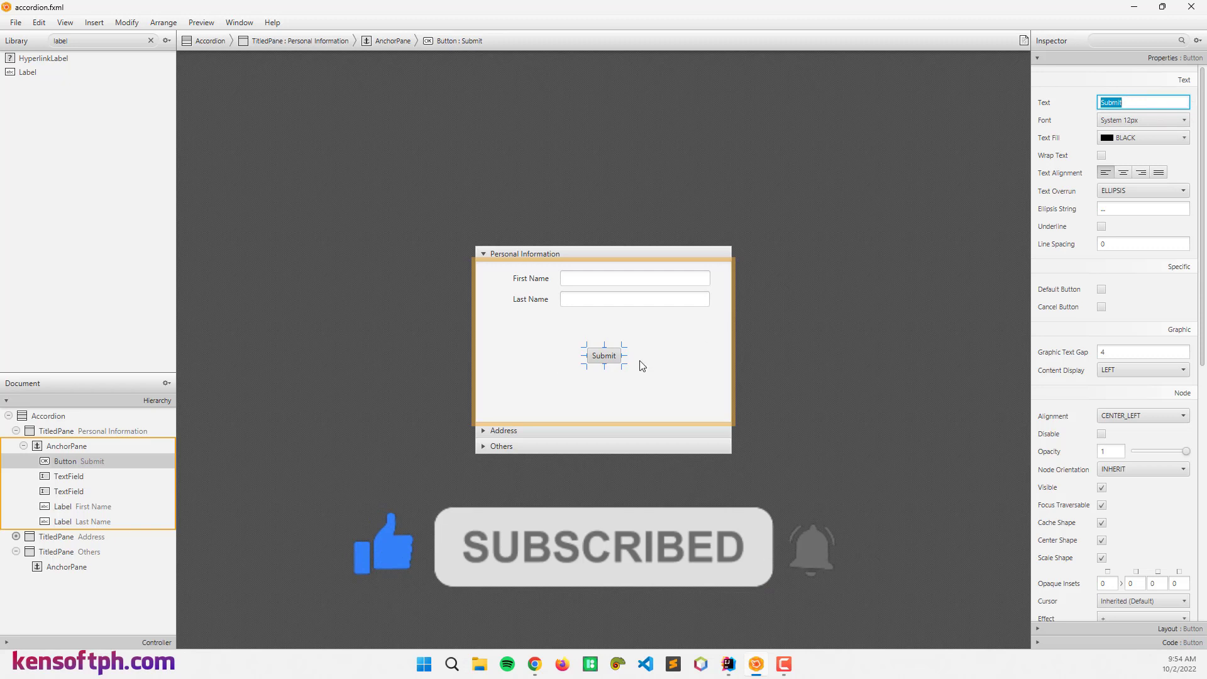
click(611, 360)
drag(617, 359, 650, 328)
click(633, 385)
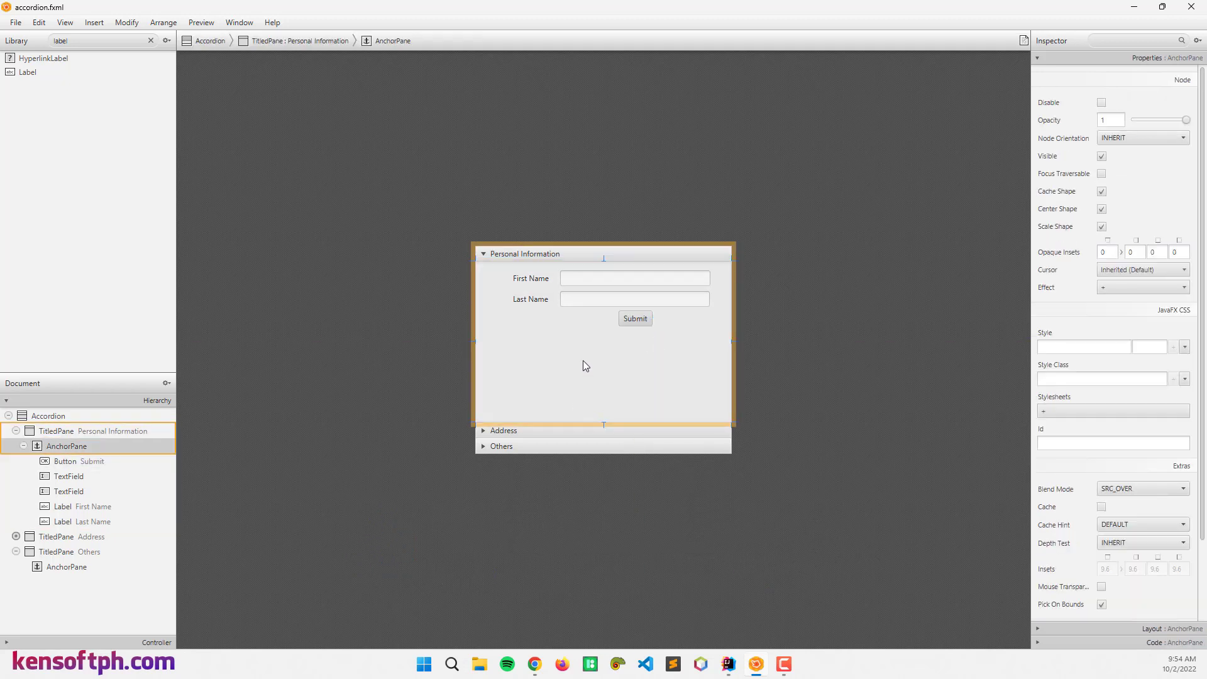
- Place a TextArea inside the expanded Address pane
click(512, 433)
double_click(111, 42)
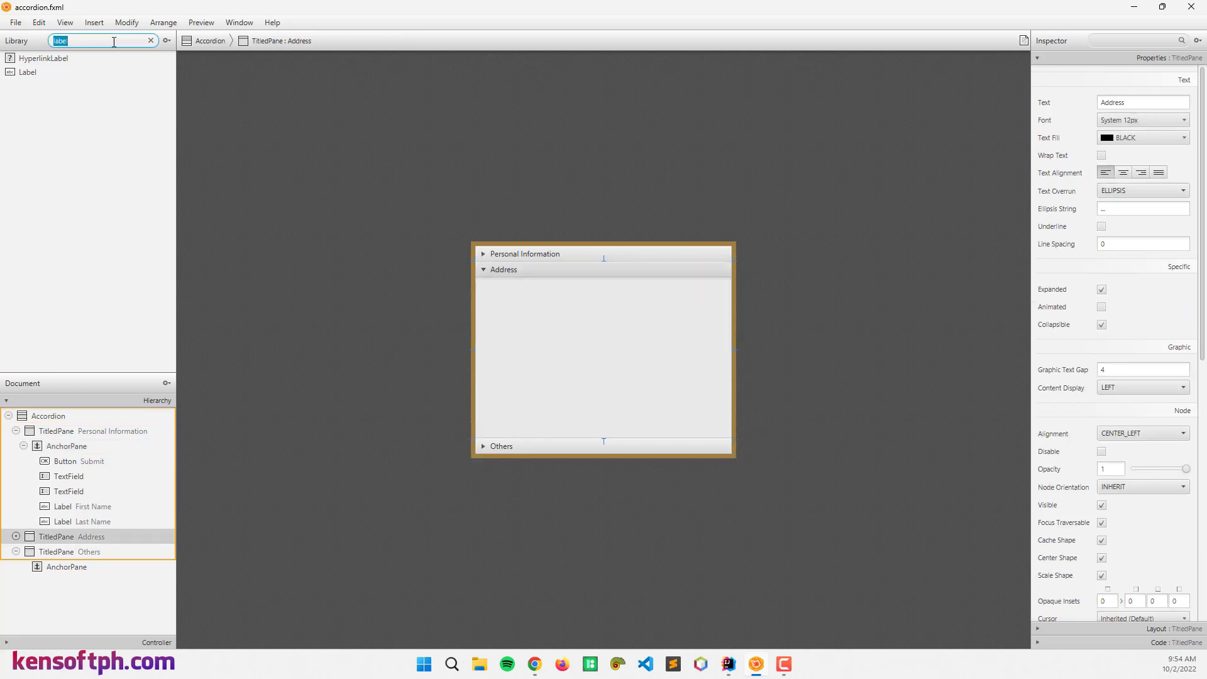
text(textAre)
drag(33, 57, 596, 355)
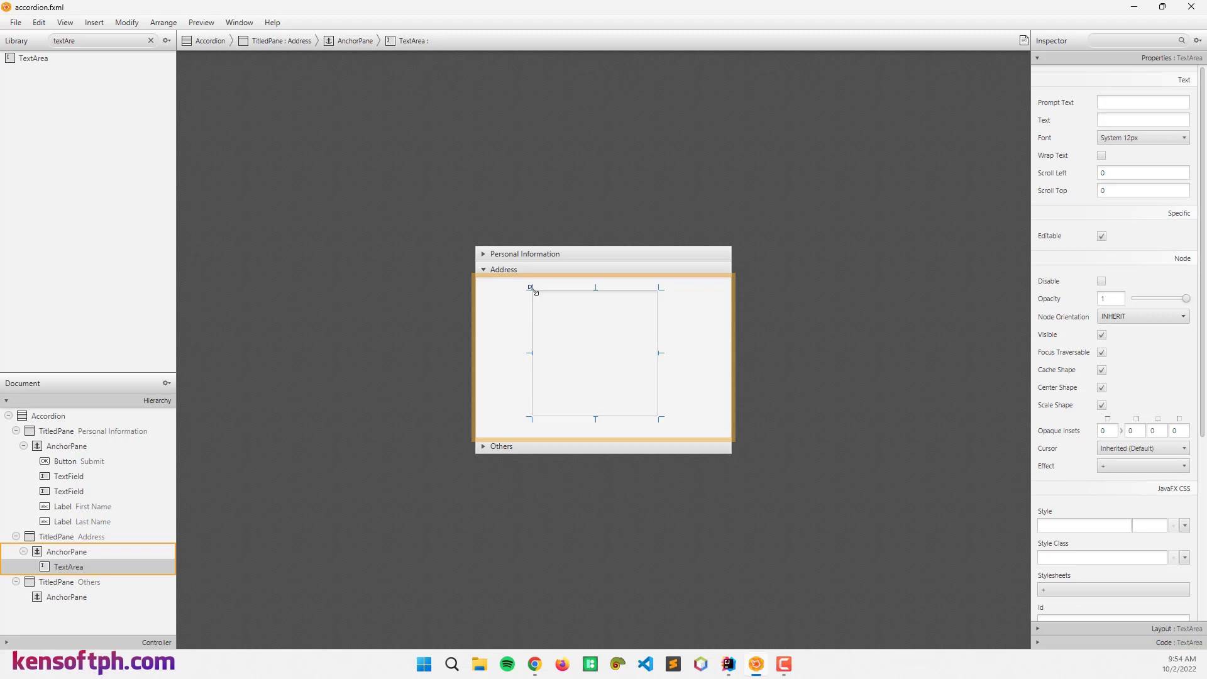
- Stretch the text area's edges so it nearly fills the Address pane
drag(530, 352, 483, 352)
drag(659, 353, 726, 347)
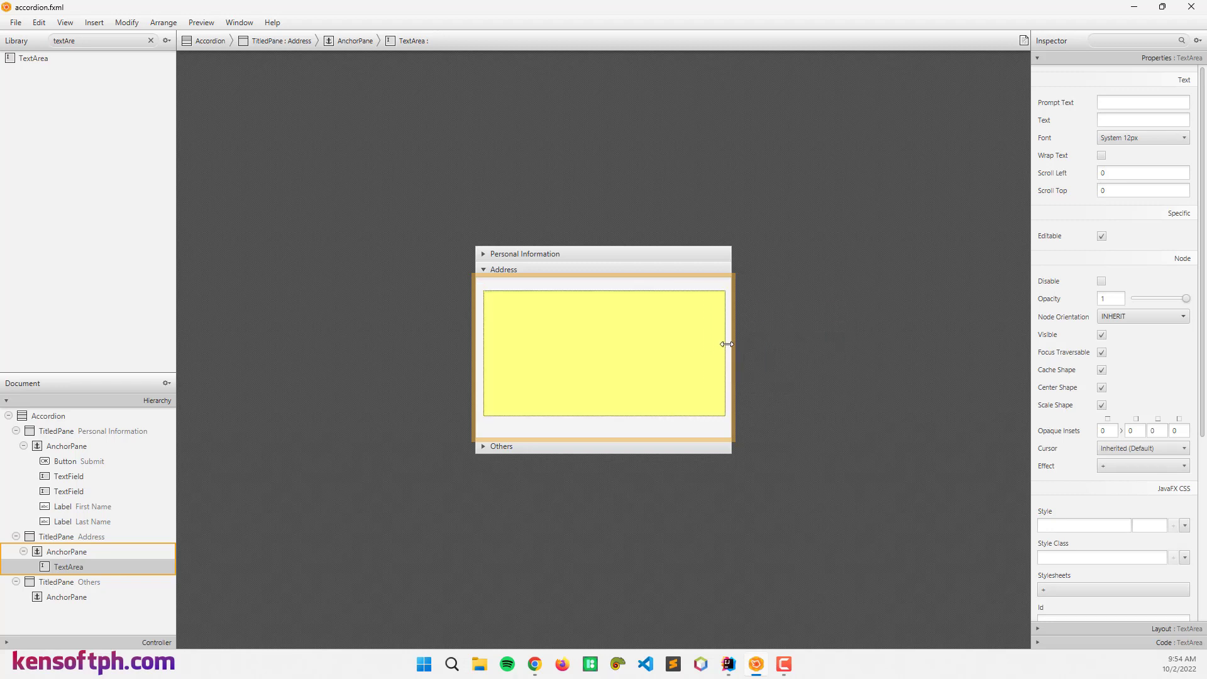
drag(605, 285, 603, 282)
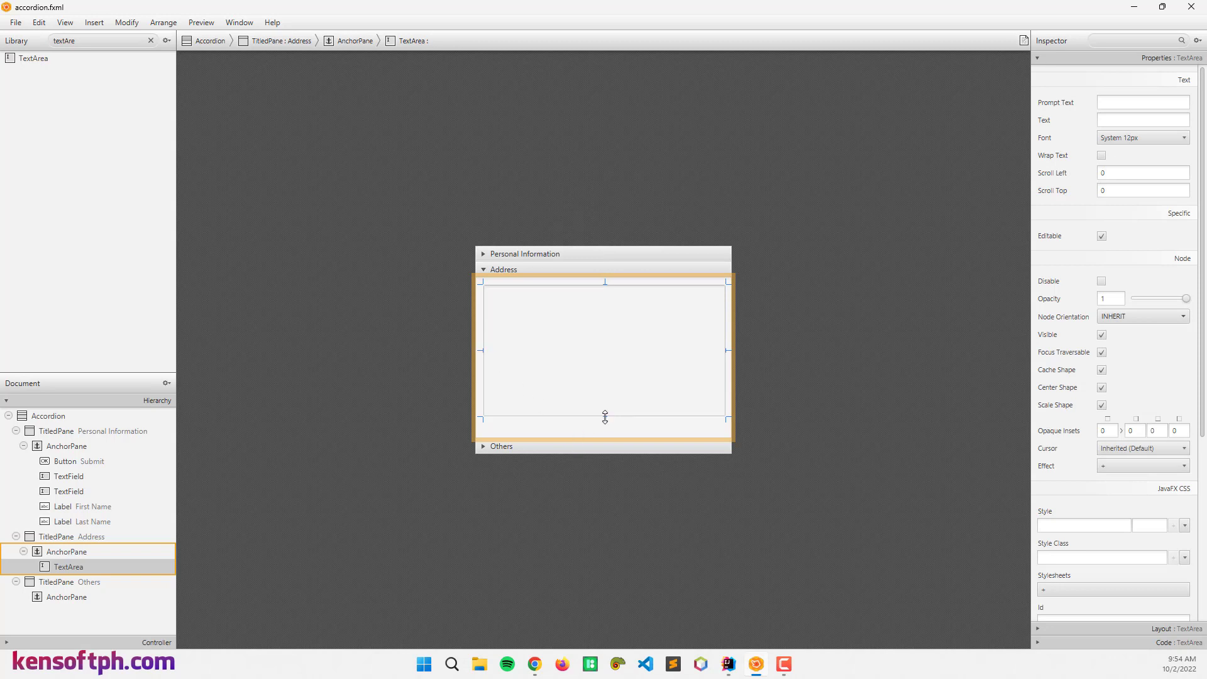
drag(604, 418, 604, 431)
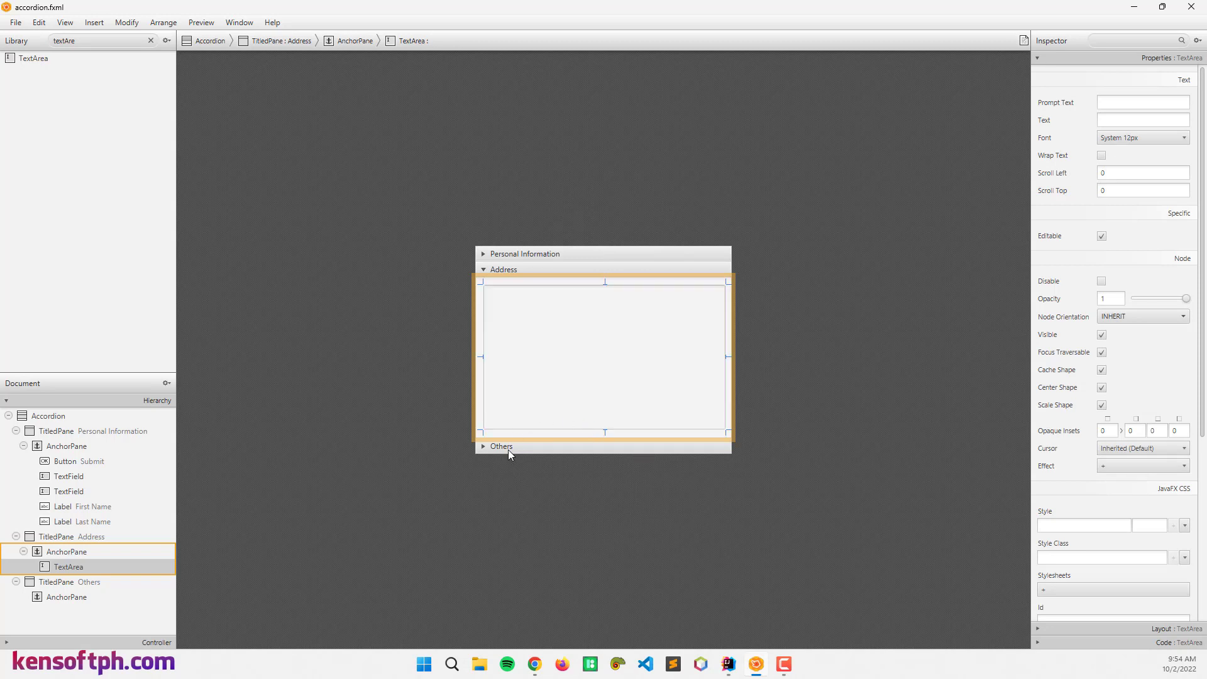
- Stack a checkbox, combo box and hyperlink in the expanded Others pane
click(508, 449)
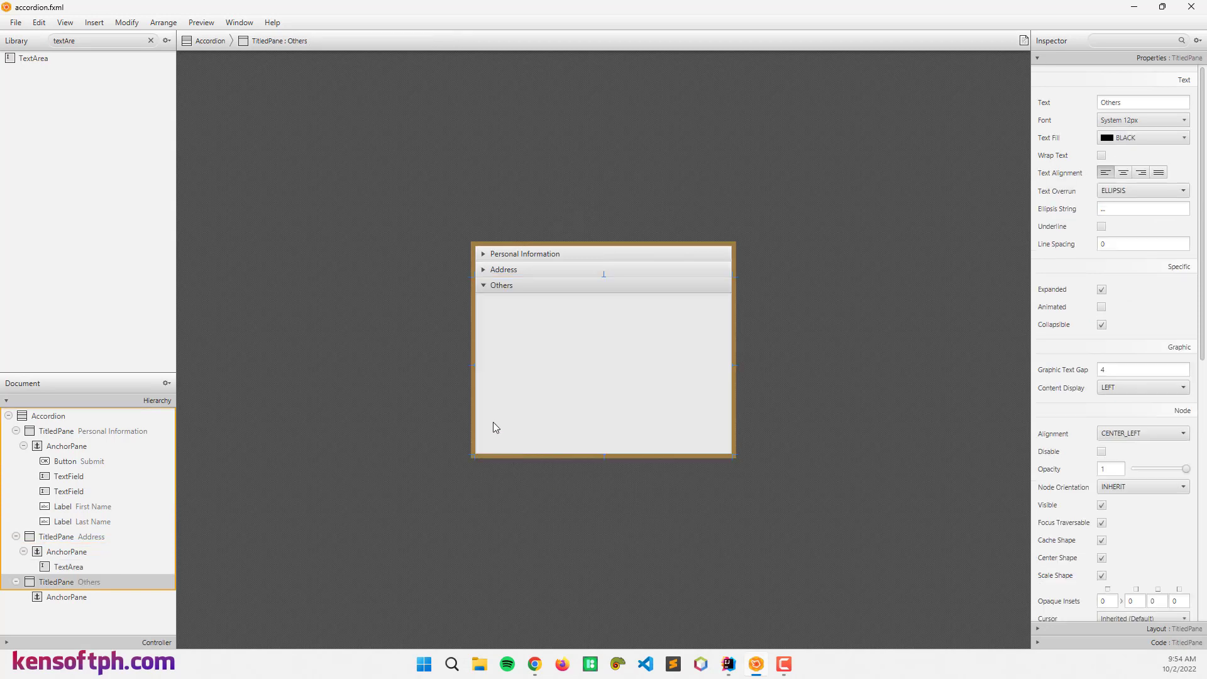
click(153, 43)
scroll(45, 185, down, 1)
scroll(46, 184, up, 1)
scroll(46, 220, down, 1)
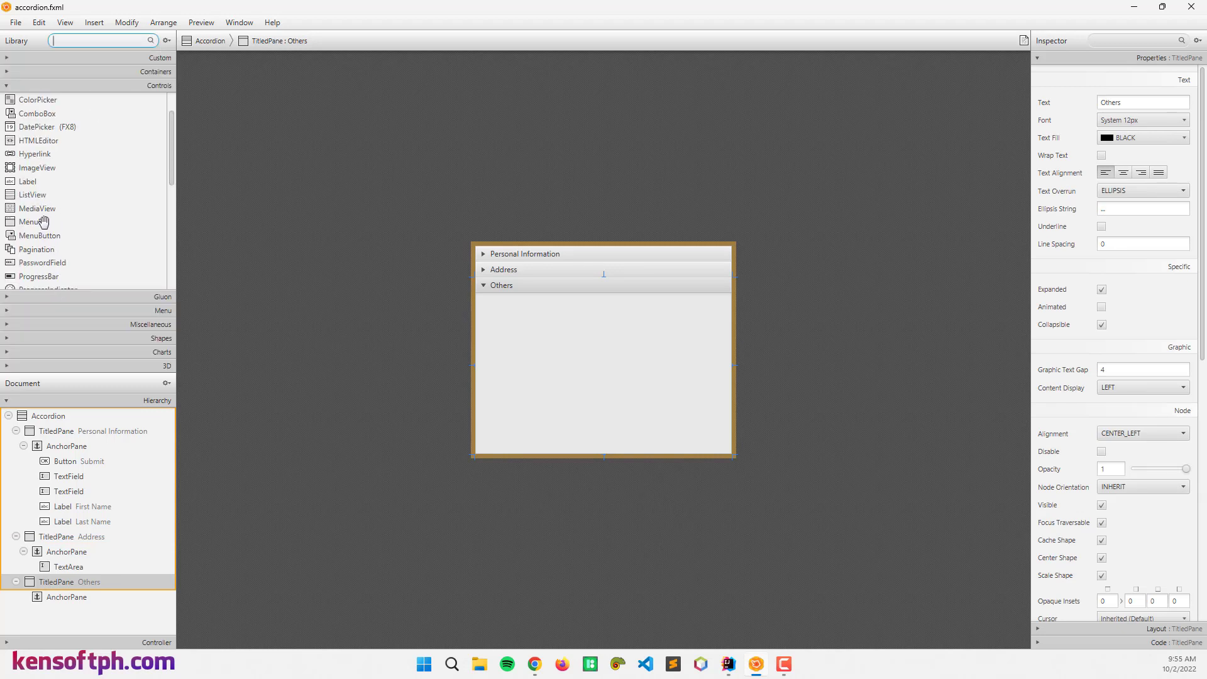
scroll(48, 202, up, 1)
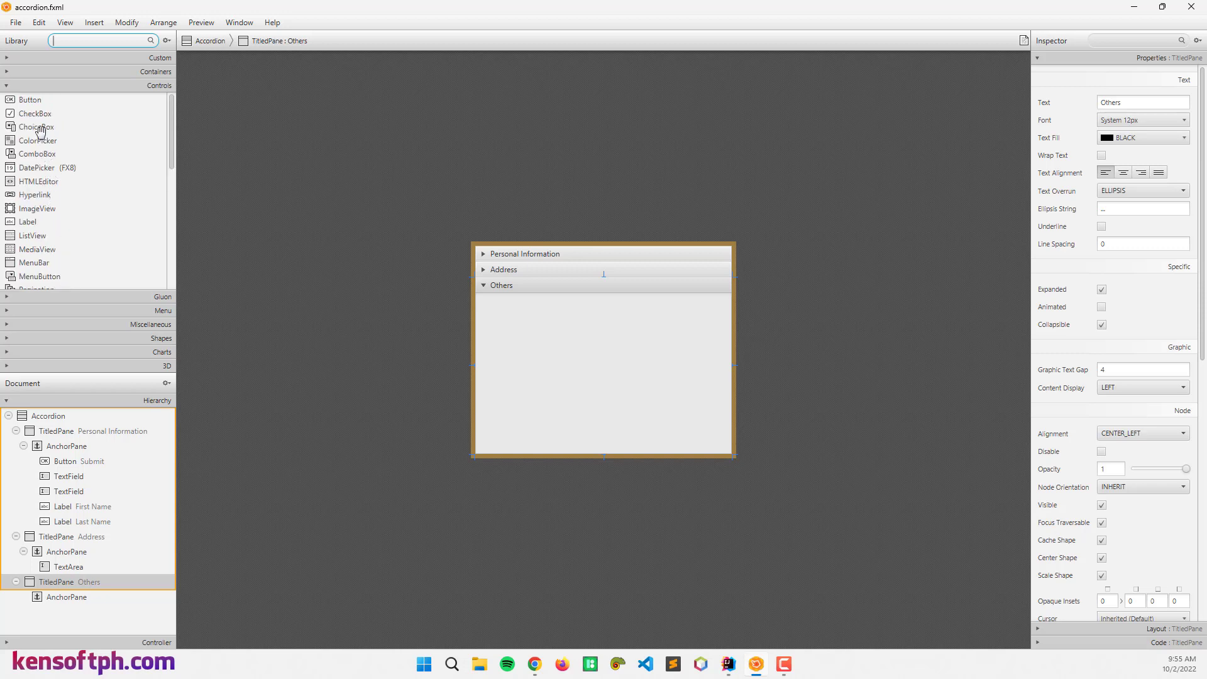
drag(36, 113, 603, 350)
drag(34, 155, 605, 362)
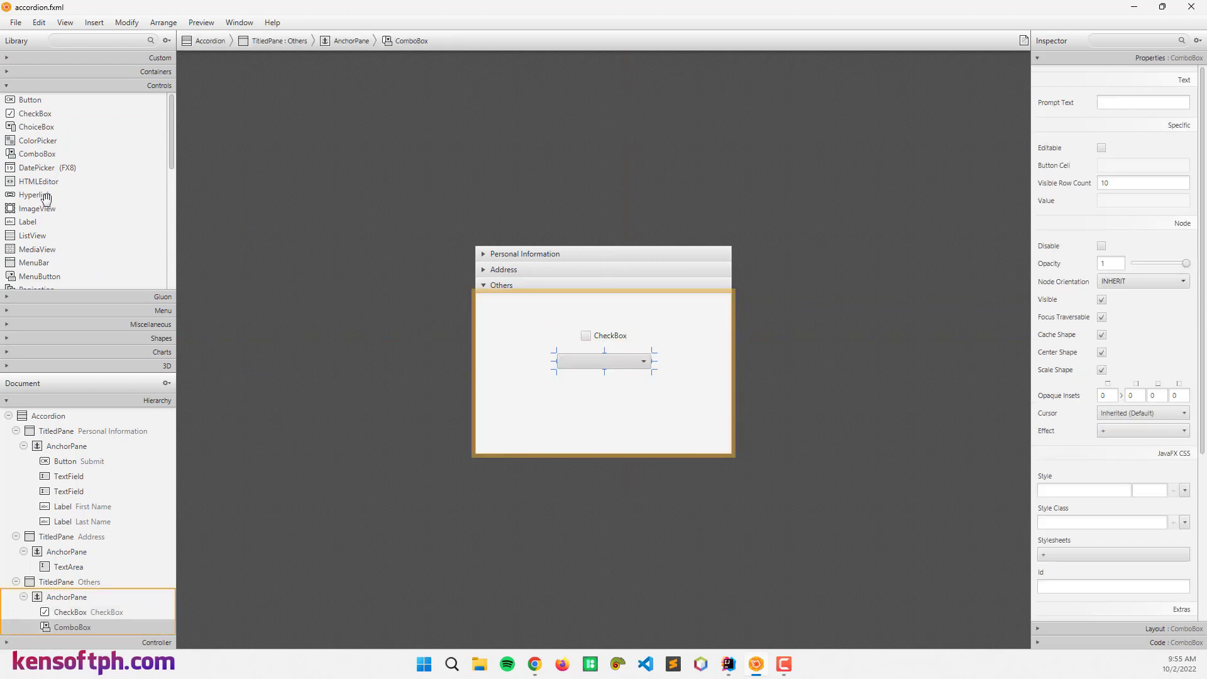
mouse_move(43, 196)
mouse_down()
mouse_move(577, 371)
mouse_move(600, 394)
mouse_up()
scroll(84, 240, down, 2)
scroll(83, 246, down, 2)
mouse_move(43, 210)
mouse_down()
mouse_move(597, 384)
mouse_move(602, 419)
mouse_up()
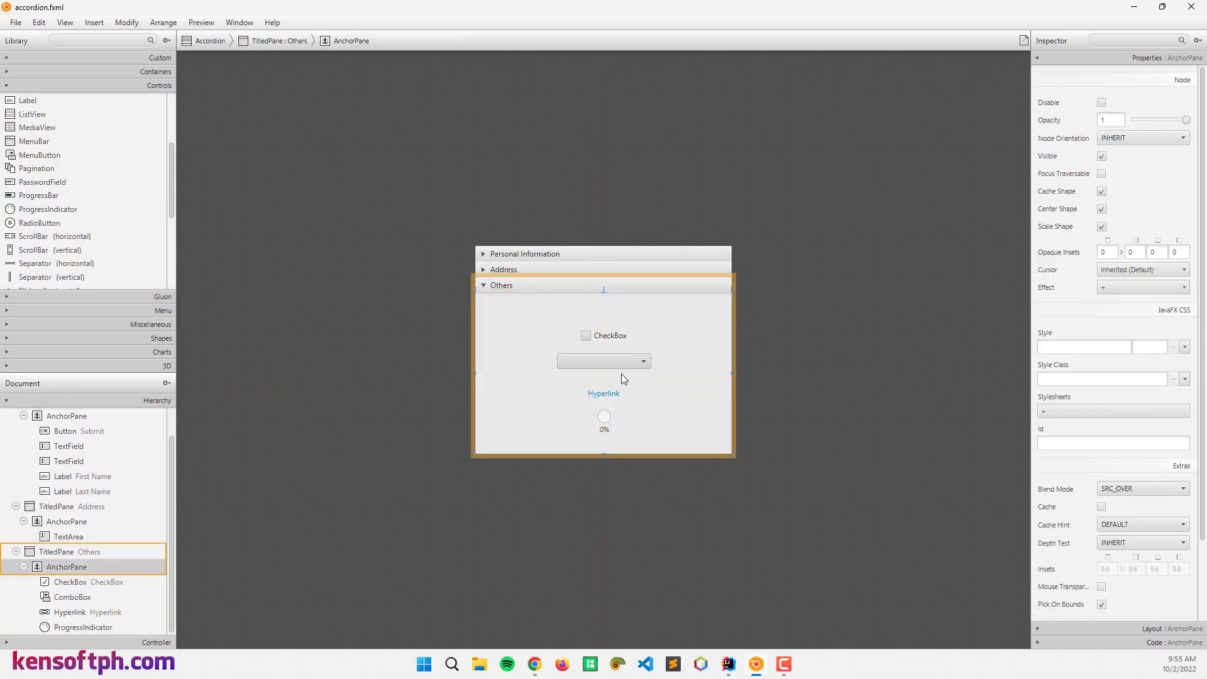
- Choose com.kensoftph.accordion.AccordionController as the layout's controller class
click(510, 288)
click(508, 256)
click(123, 404)
click(113, 415)
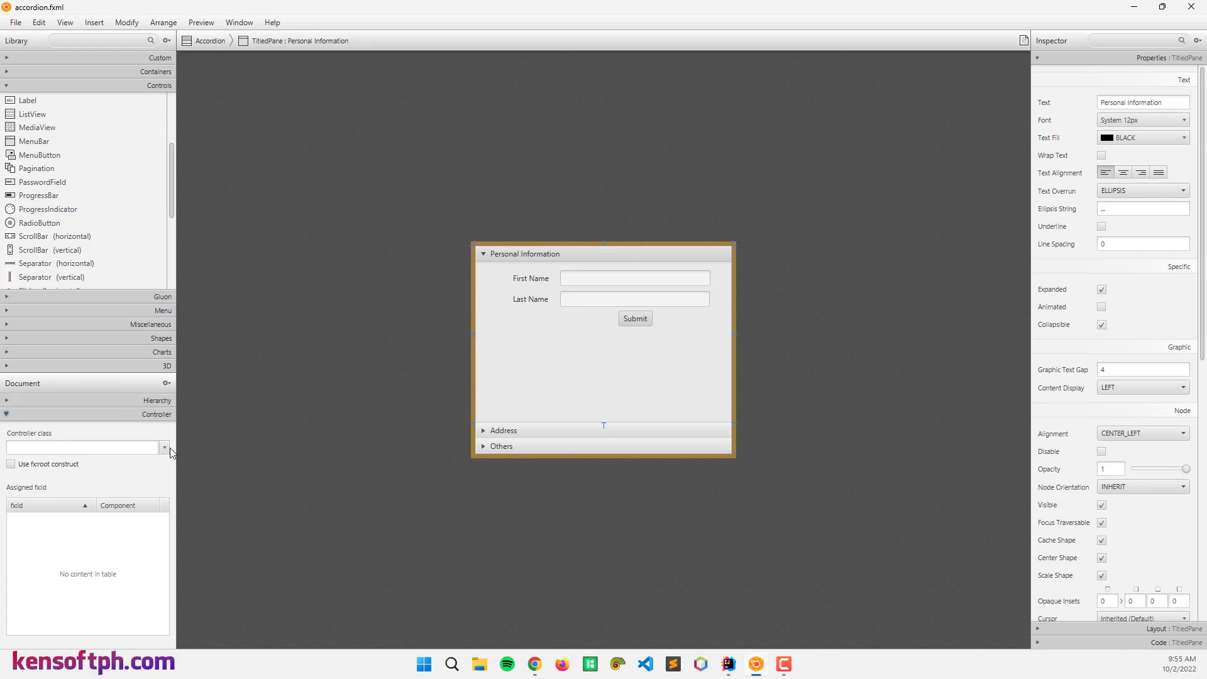
click(161, 448)
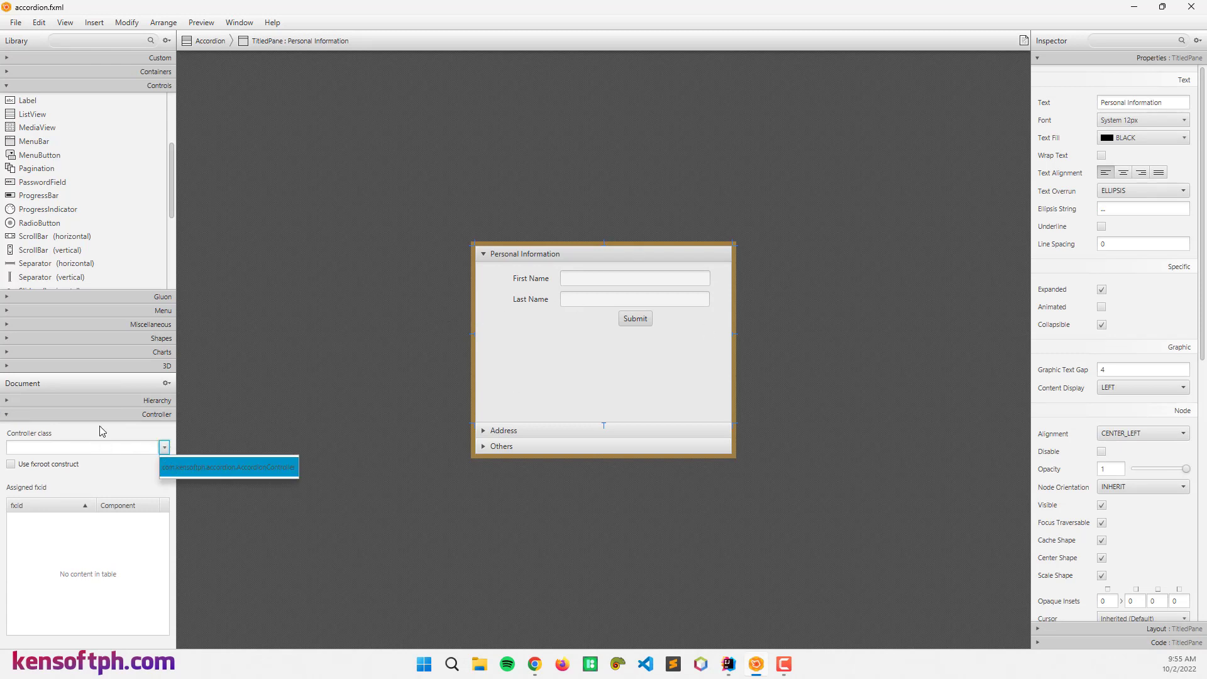
click(205, 469)
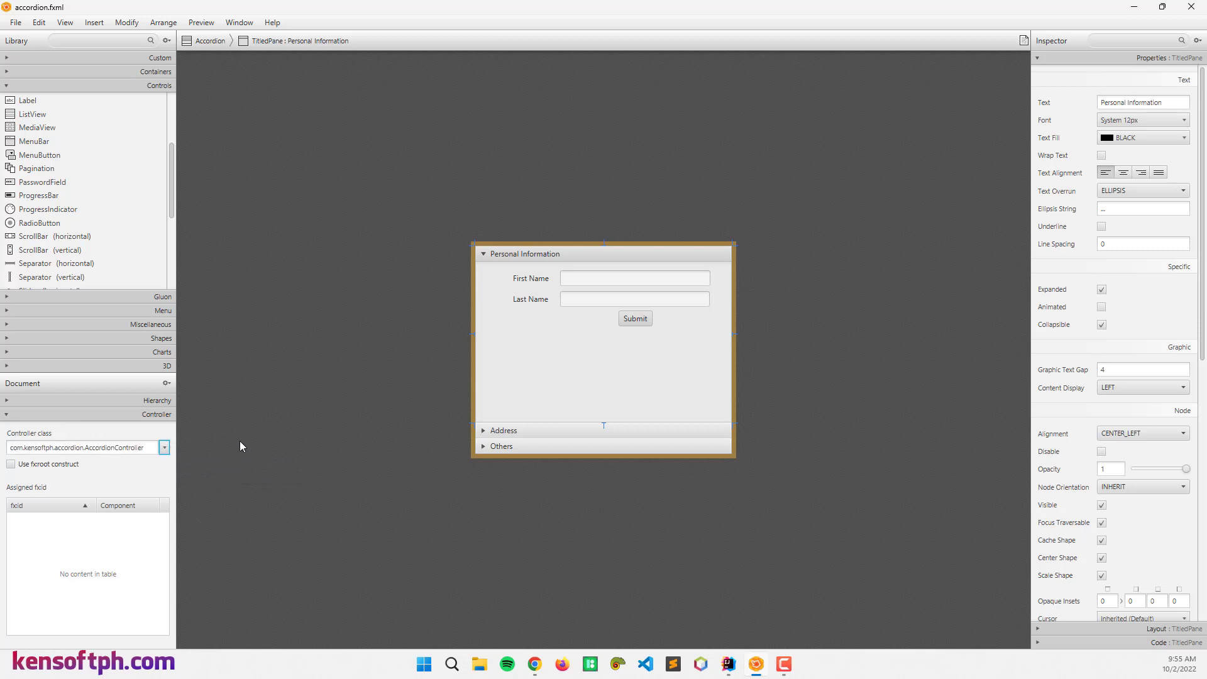
- Save accordion.fxml and minimize Scene Builder
key(ctrl+s)
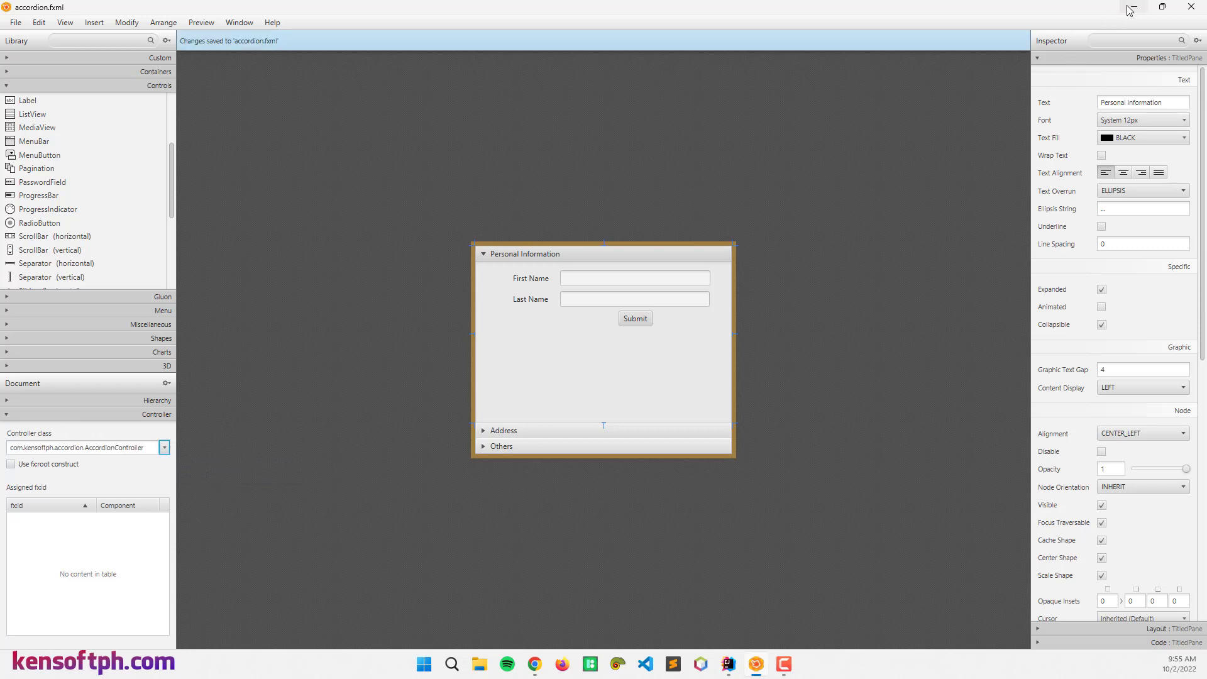
click(1129, 10)
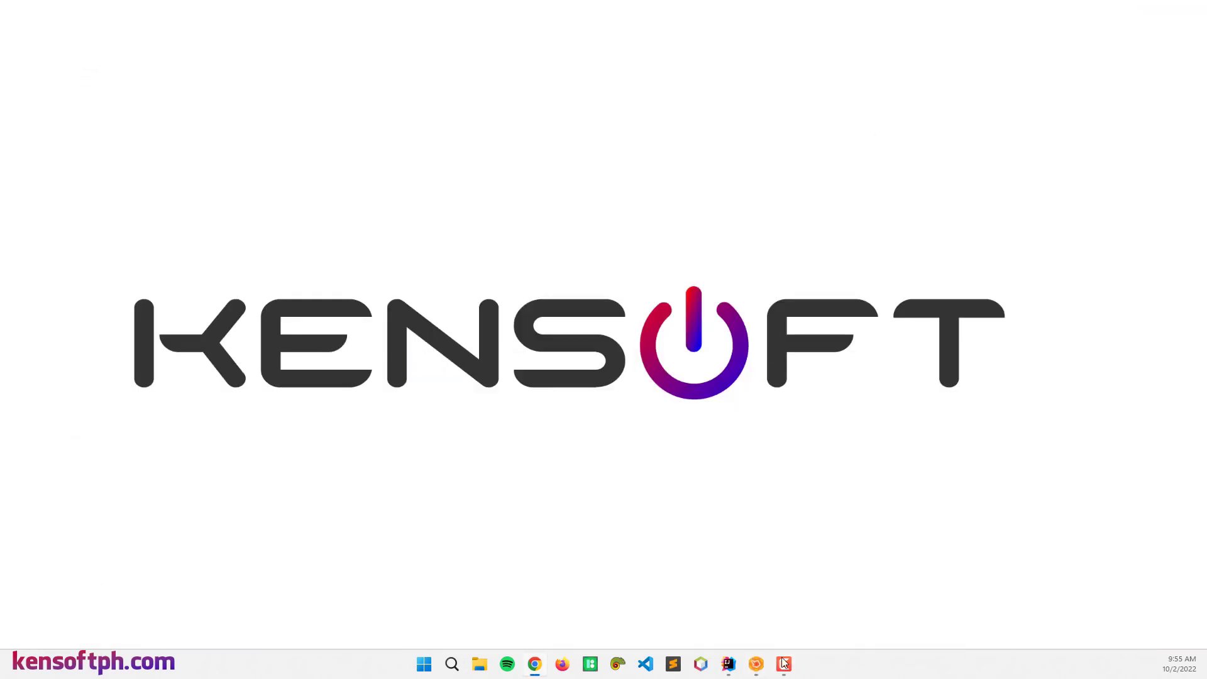
- Create a new Application run configuration named Accordion
click(729, 664)
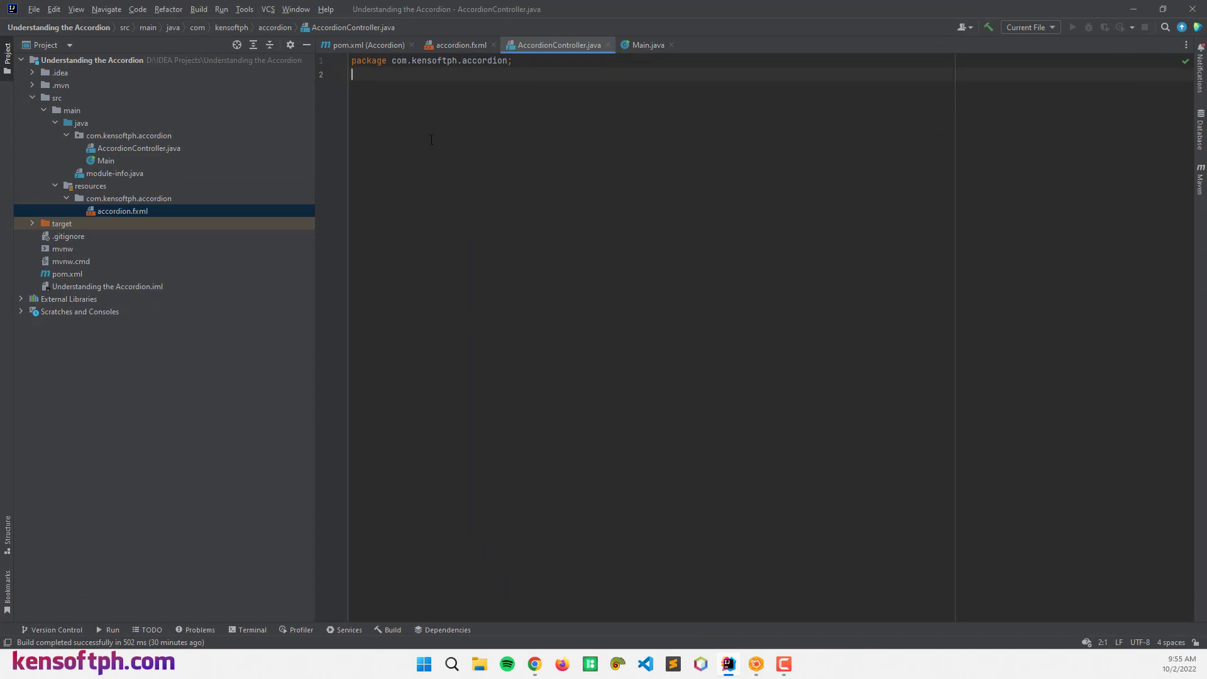
click(1033, 27)
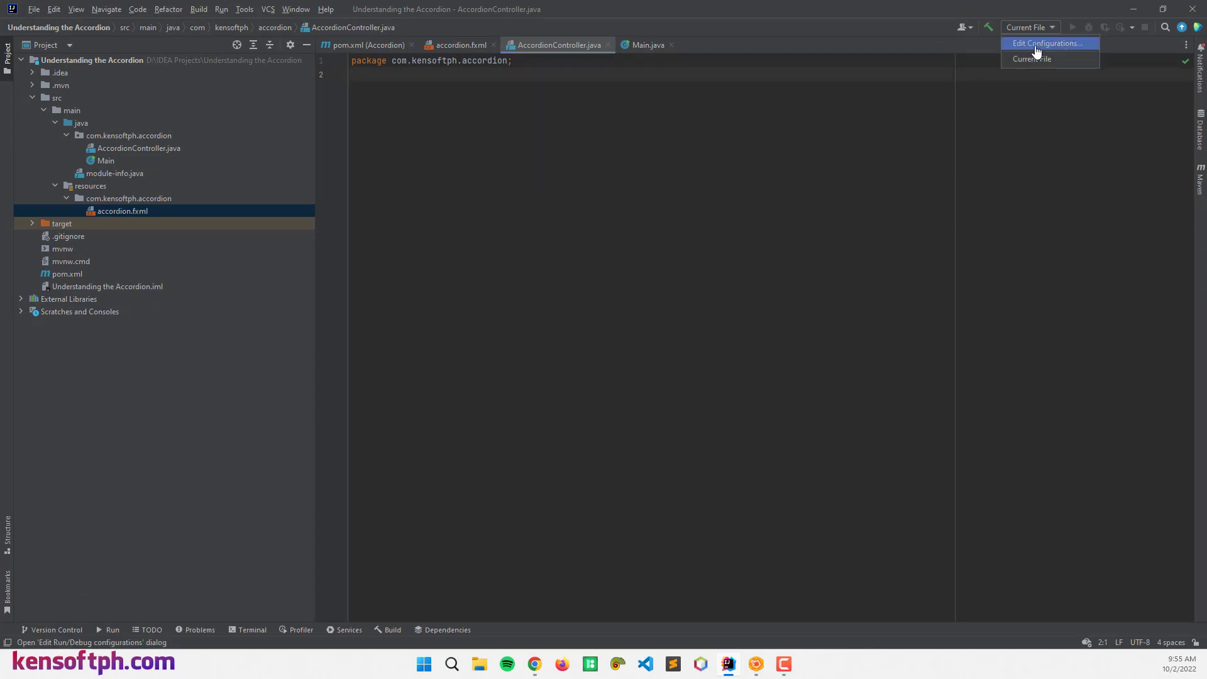
click(1037, 44)
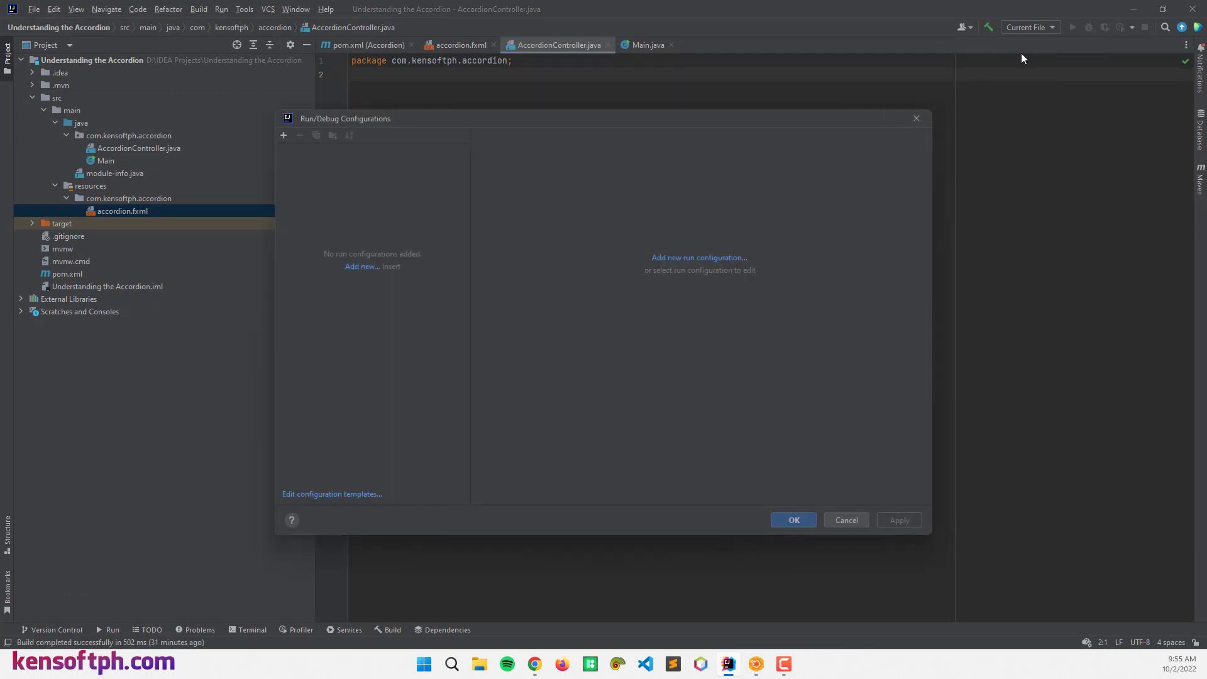
click(283, 135)
click(316, 165)
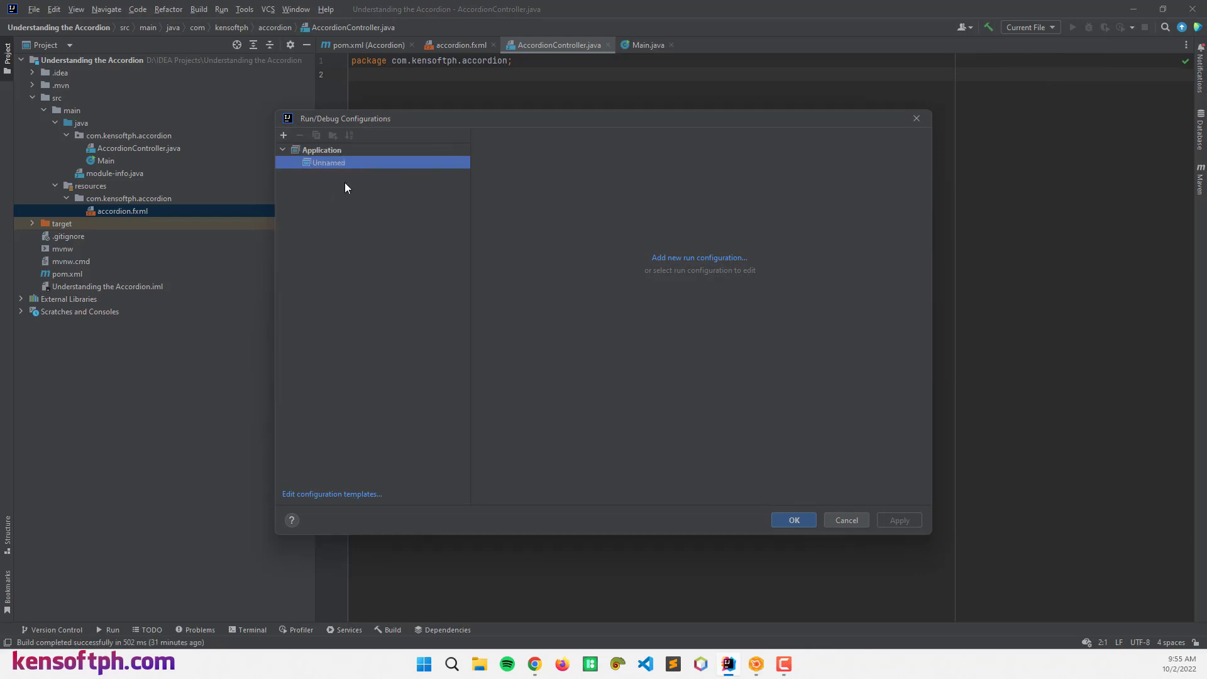
click(584, 147)
key(ctrl+a)
key(BackSpace)
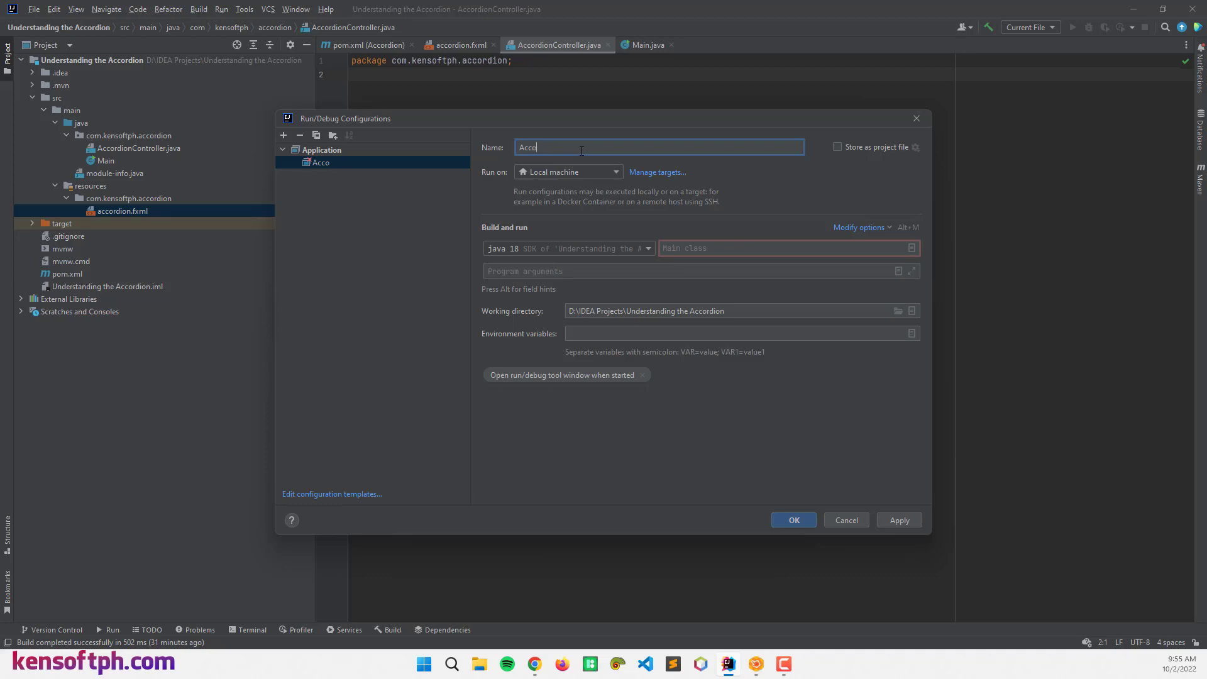
key(Return)
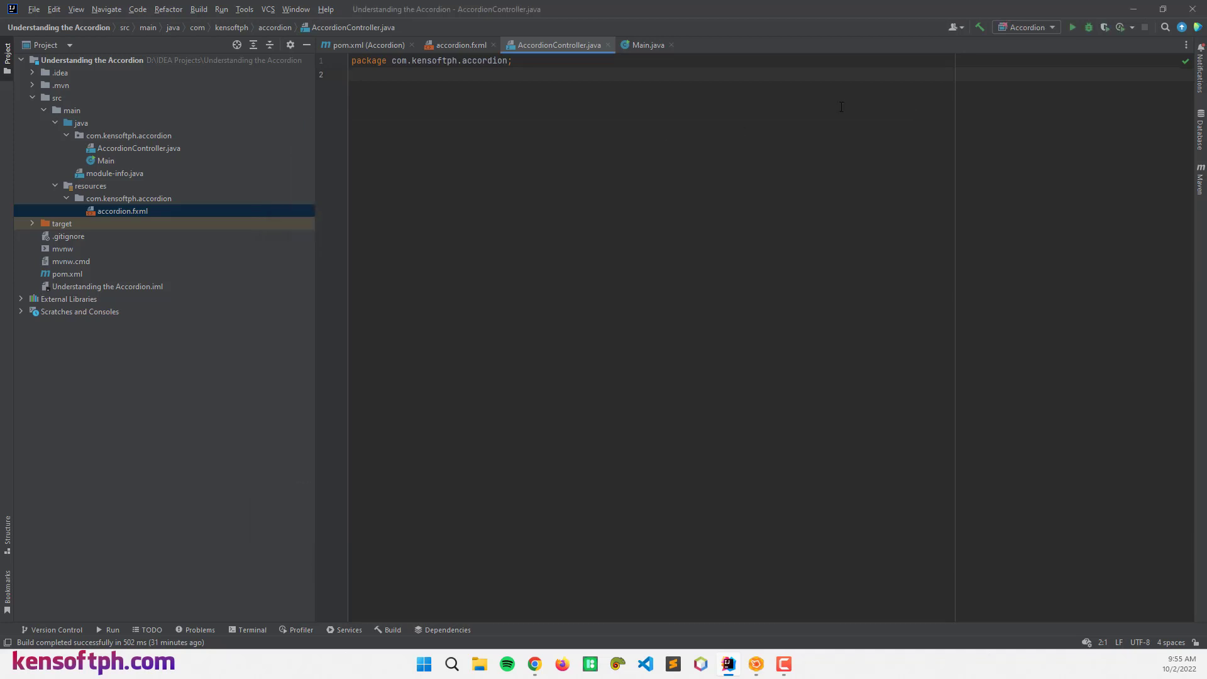
- Set com.kensoftph.accordion.Main as the Accordion configuration's main class and apply
click(1019, 26)
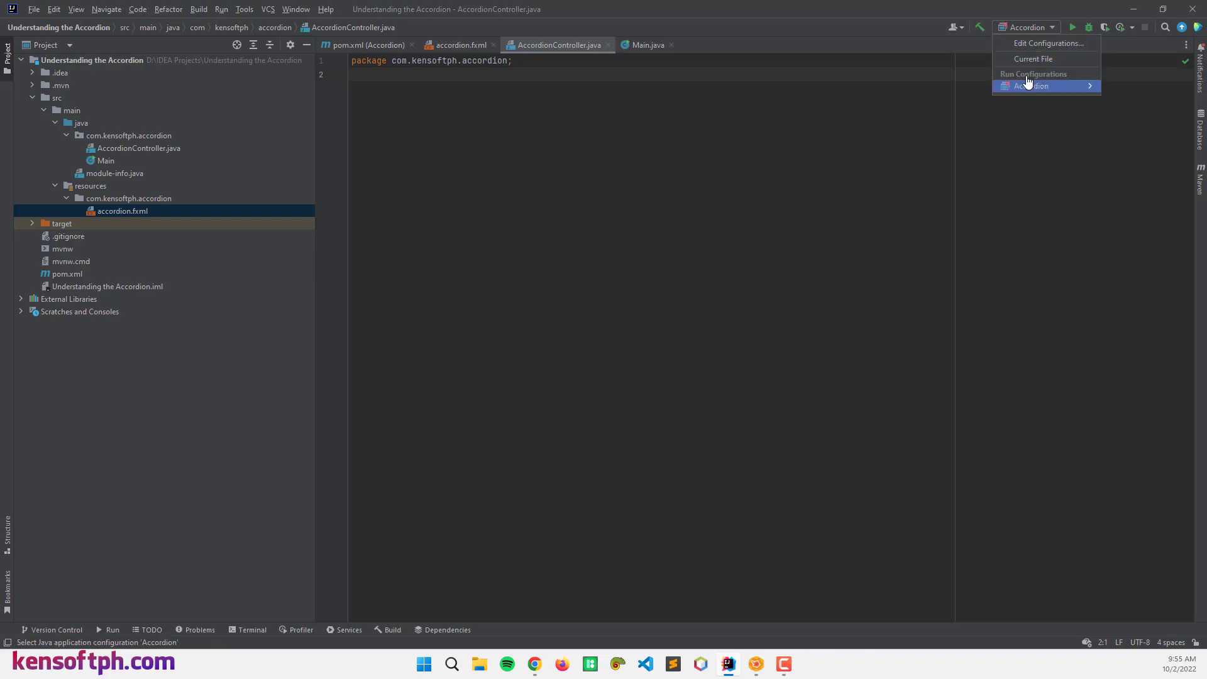
click(1021, 43)
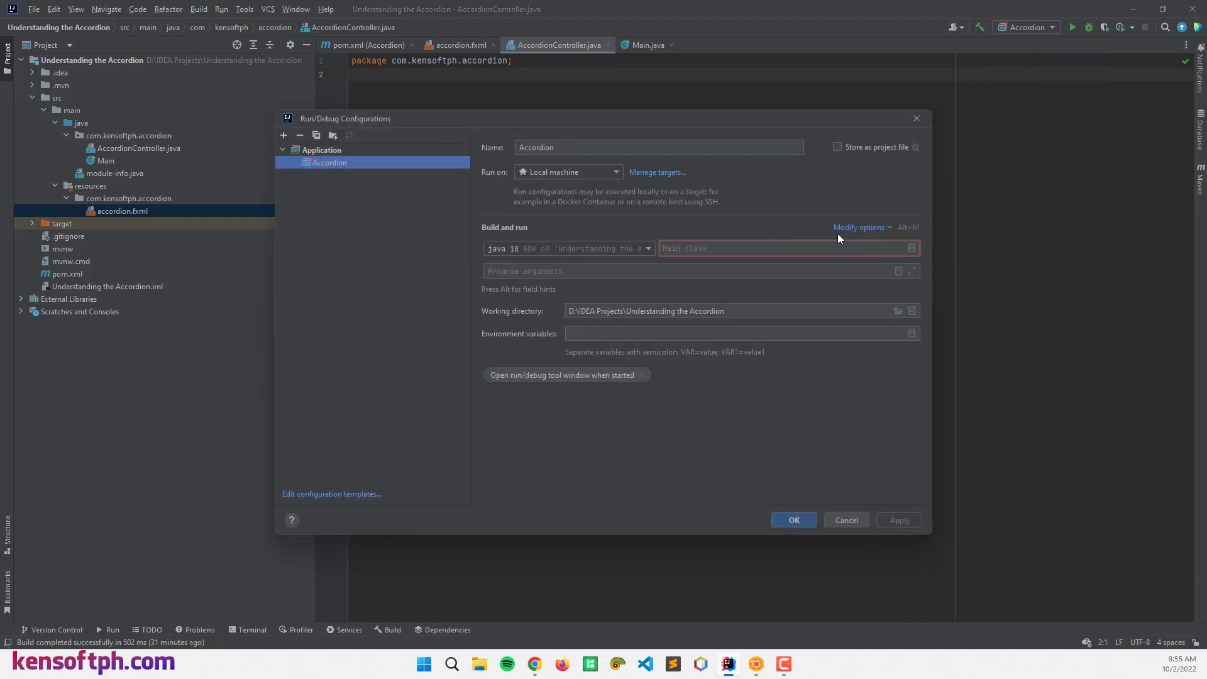
mouse_move(783, 248)
click(754, 248)
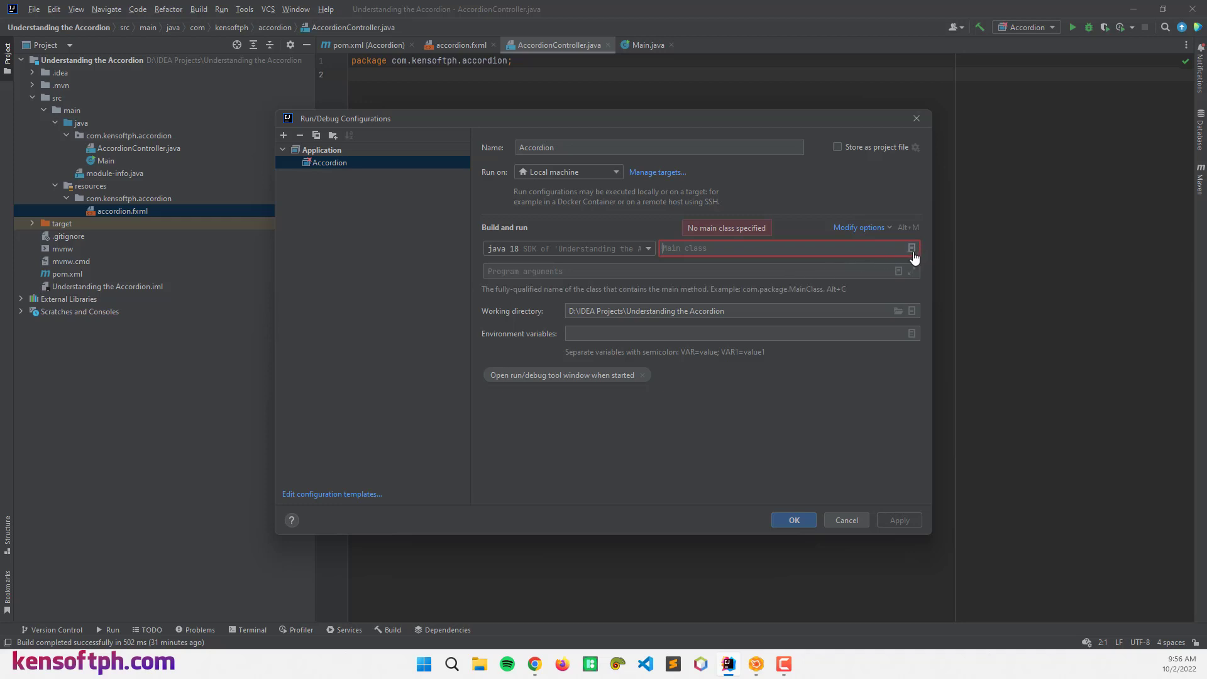
click(912, 248)
double_click(568, 273)
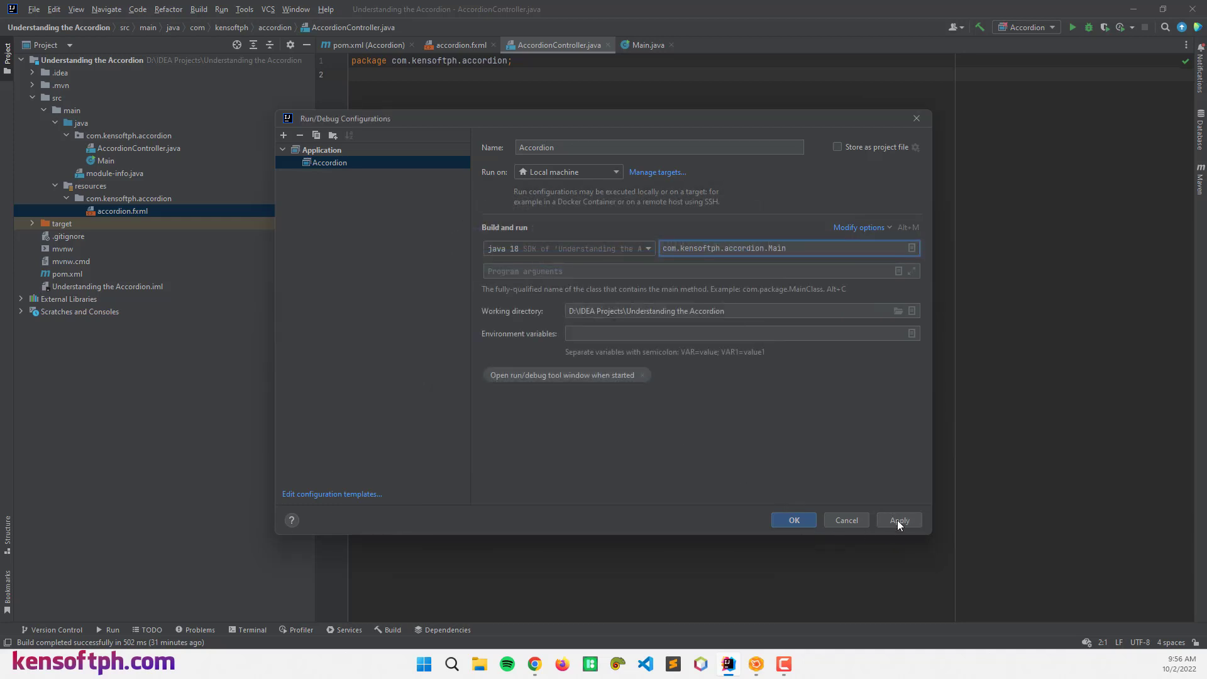
click(808, 521)
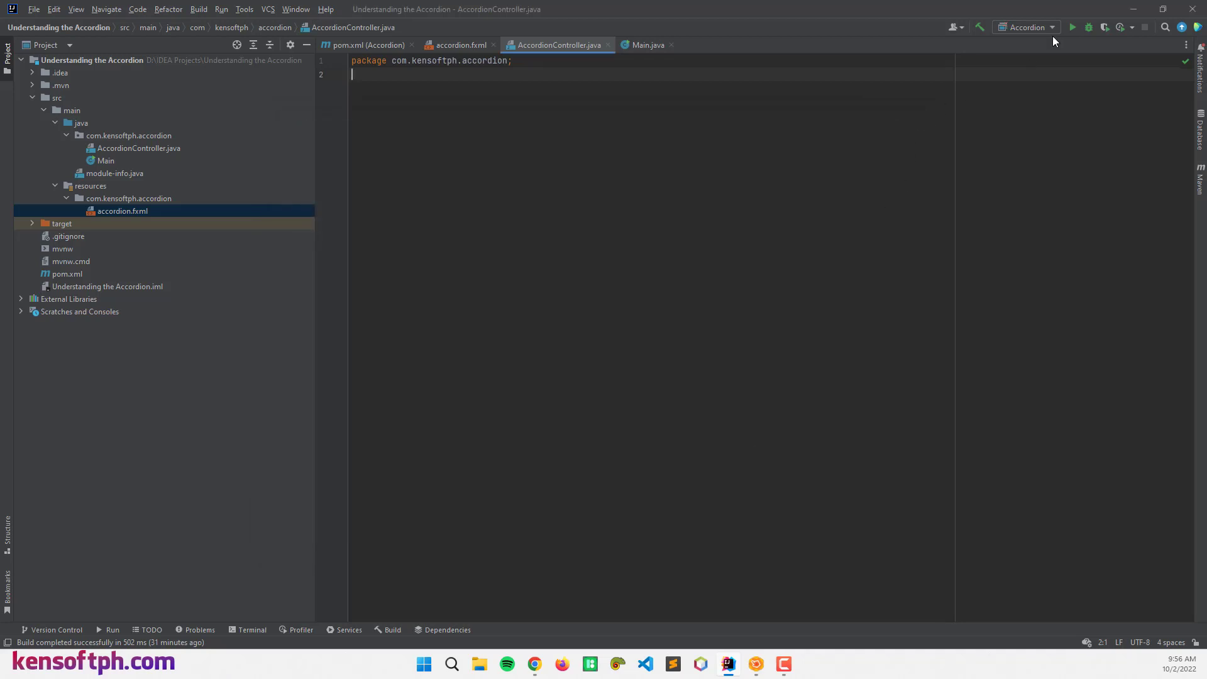
- Run Accordion, hit the AccordionController ClassNotFoundException, view accordion.fxml, then minimize the IDE
click(1071, 28)
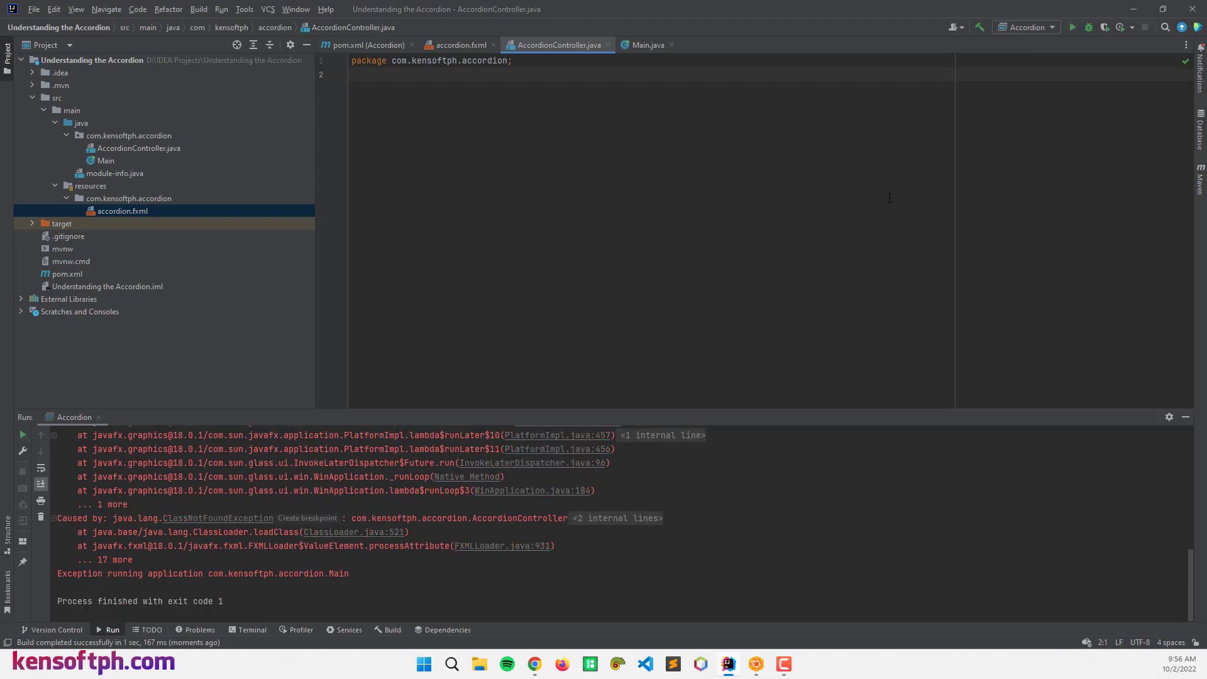
scroll(227, 594, up, 3)
scroll(222, 589, up, 3)
scroll(216, 583, up, 3)
scroll(212, 576, up, 3)
scroll(212, 576, down, 3)
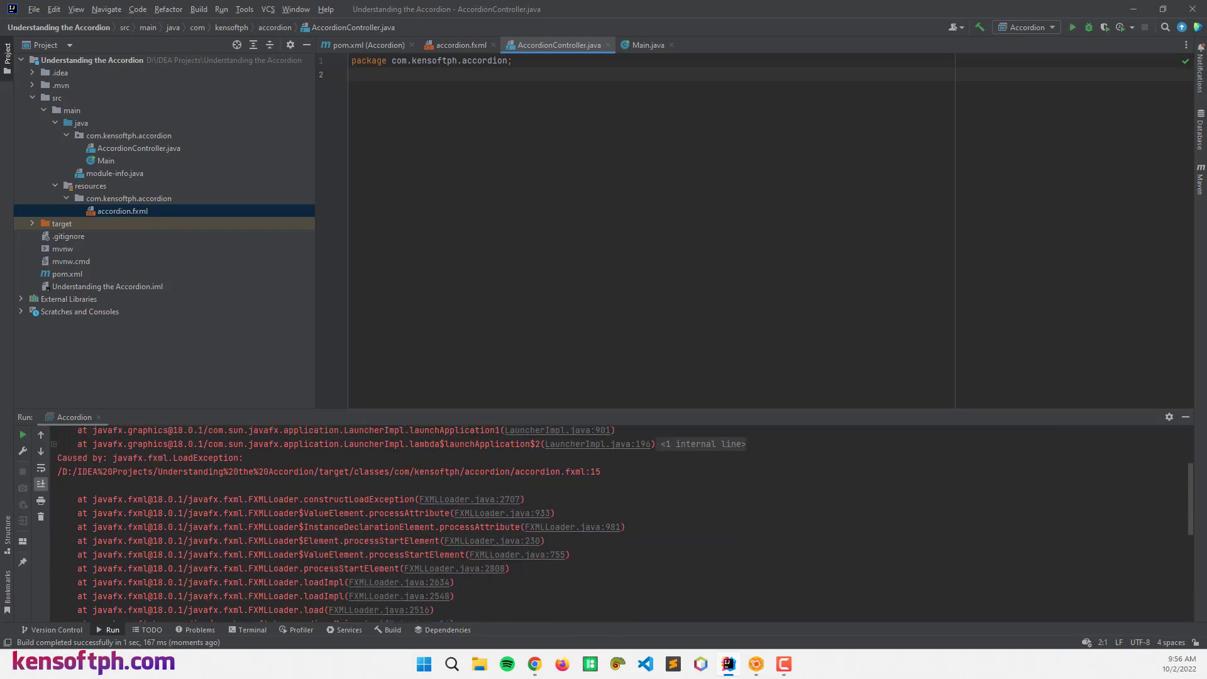
scroll(212, 576, down, 3)
scroll(213, 575, up, 6)
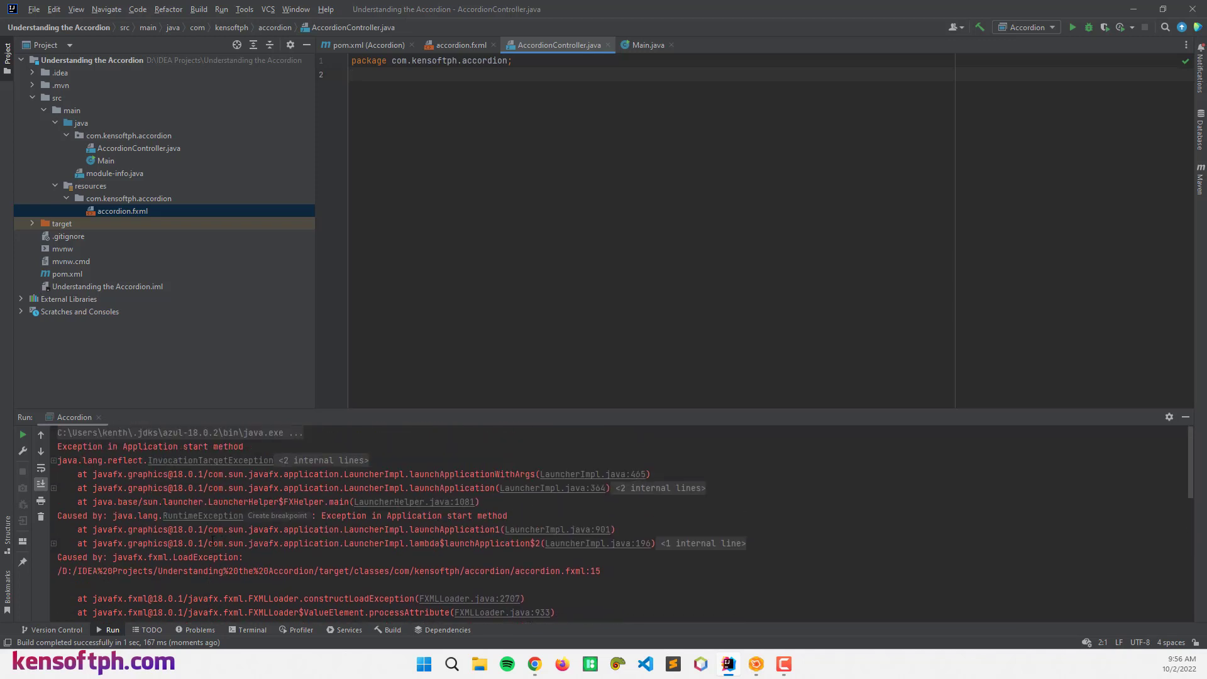
scroll(410, 513, down, 3)
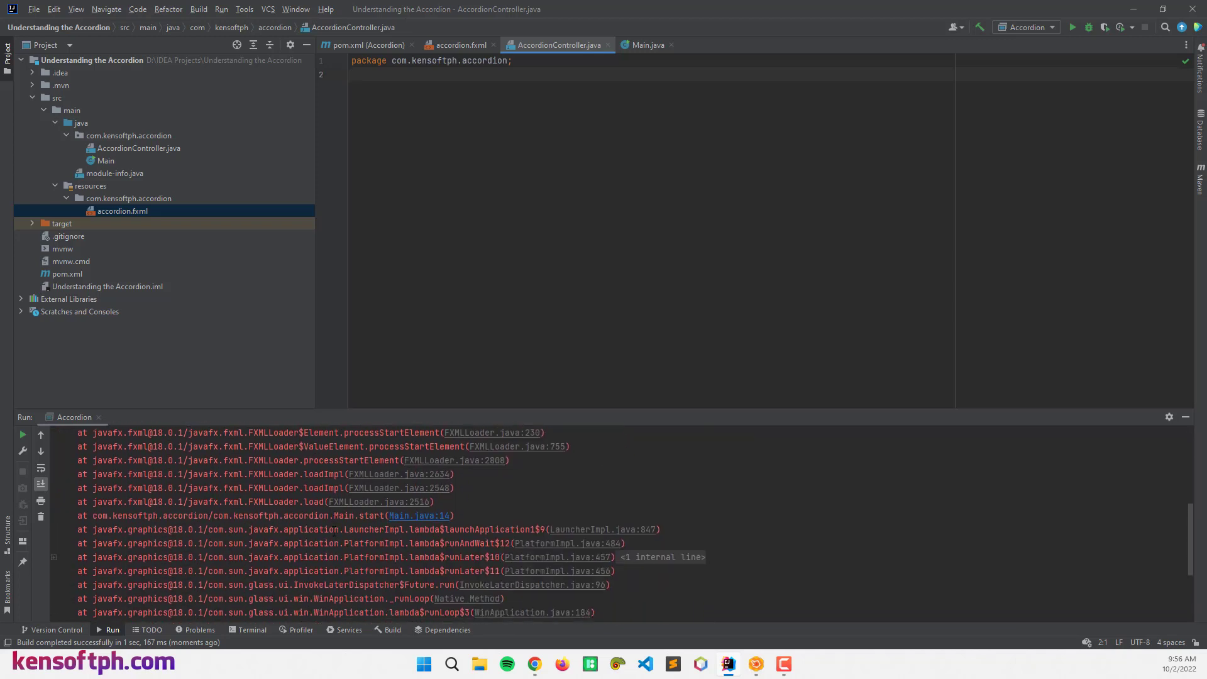
scroll(410, 514, up, 3)
click(1185, 417)
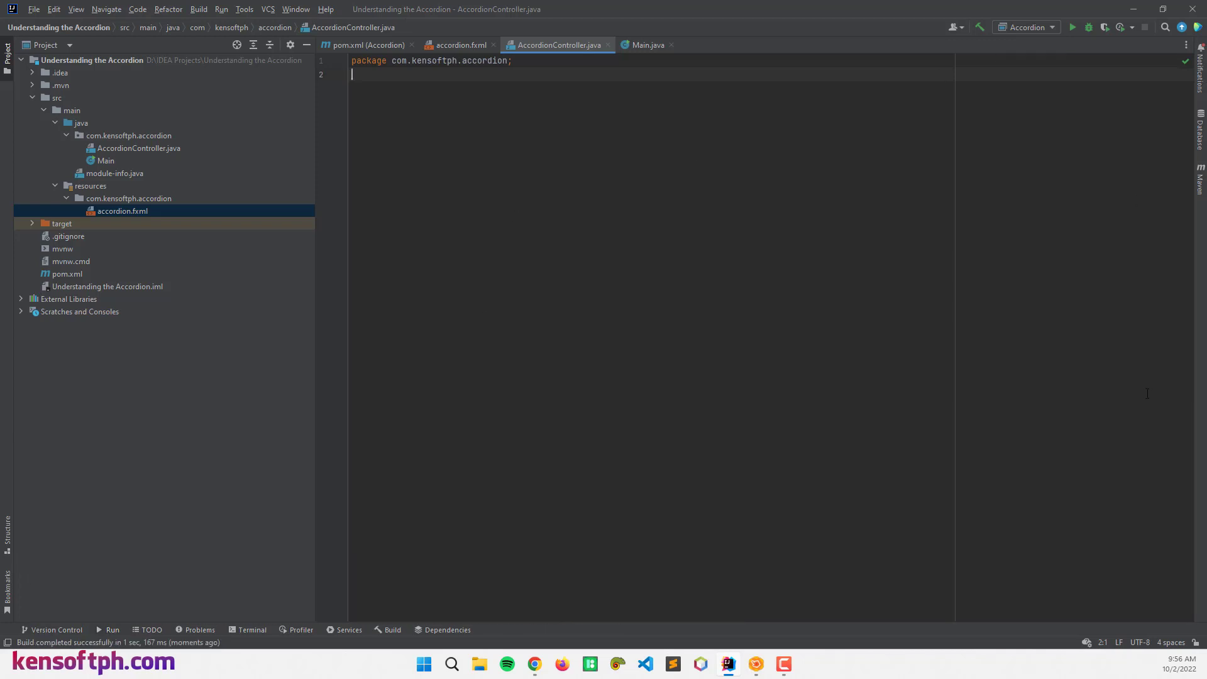
click(461, 44)
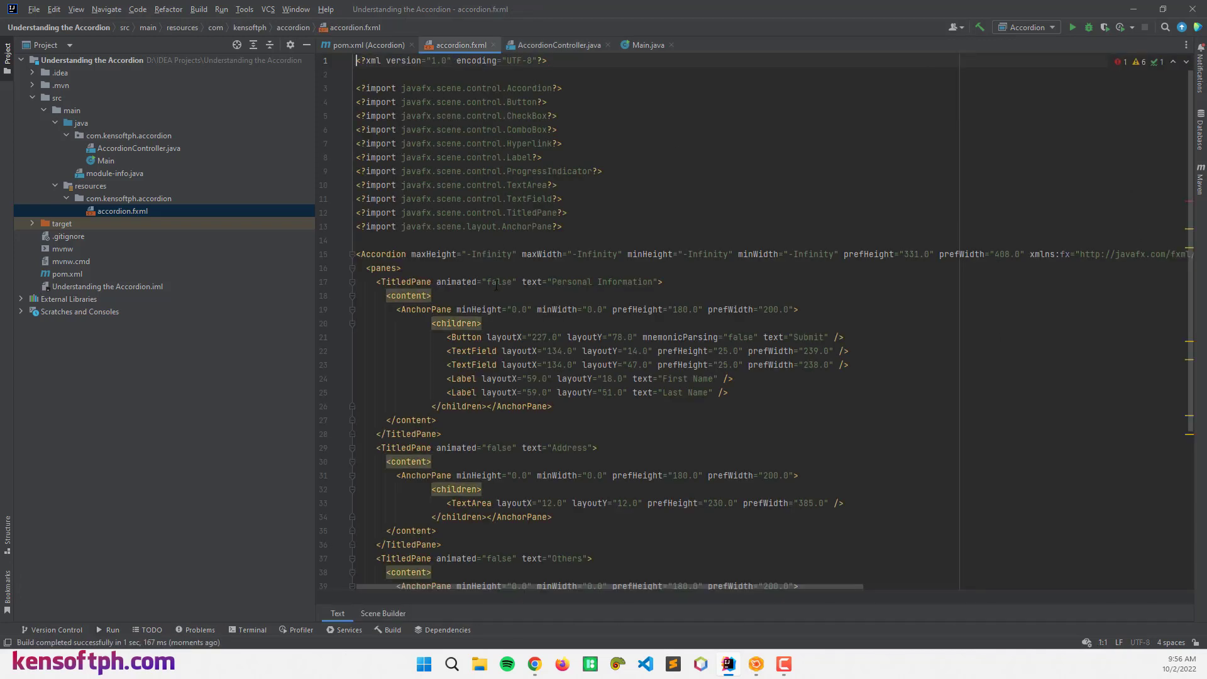
scroll(487, 314, down, 3)
scroll(488, 313, down, 2)
scroll(641, 91, up, 5)
click(1133, 9)
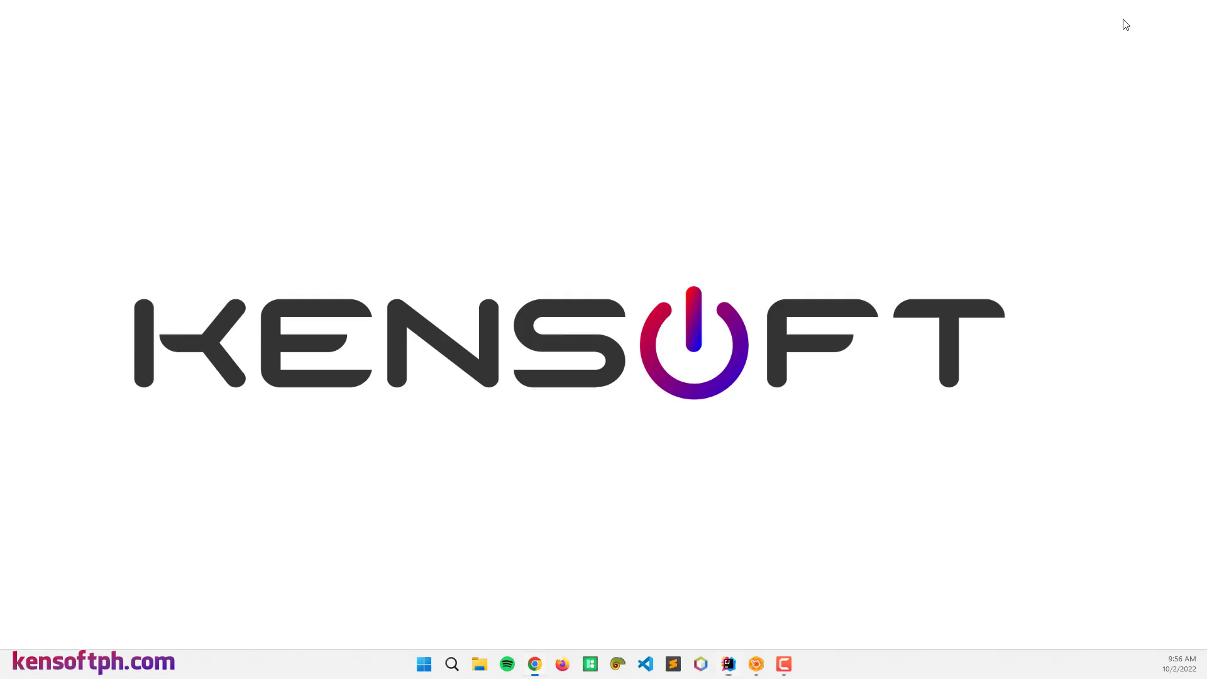
- Show the sample controller skeleton for accordion.fxml and copy all its code
click(755, 666)
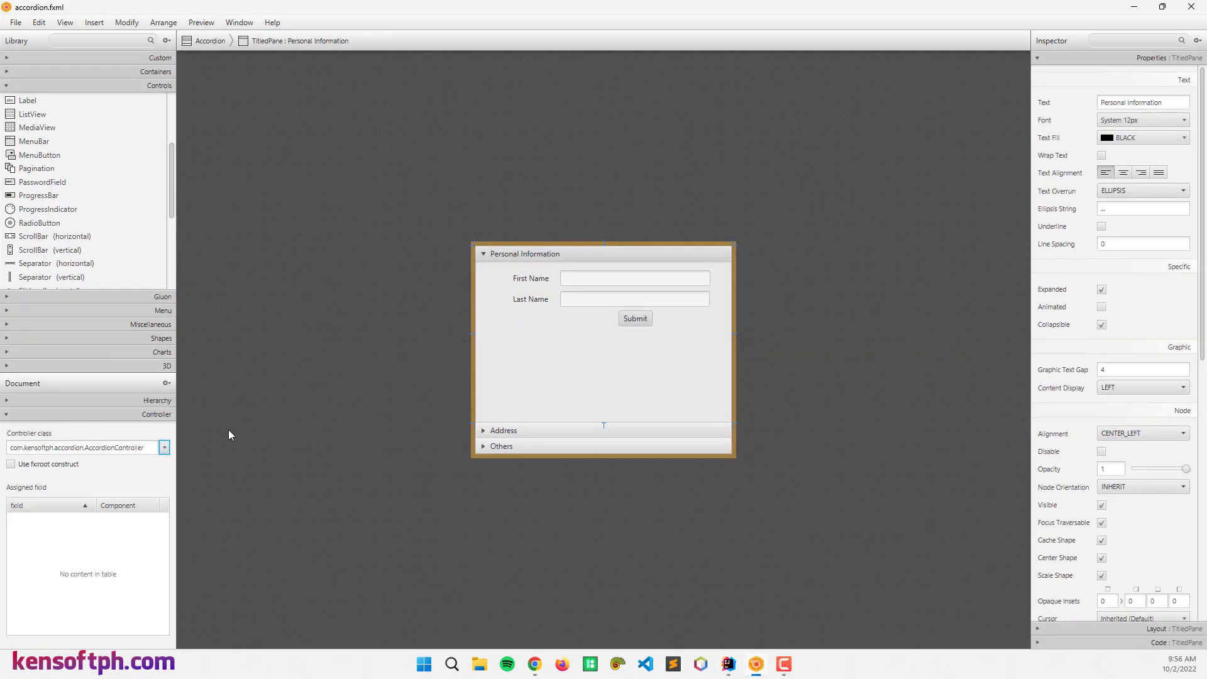
click(65, 22)
click(107, 257)
click(482, 183)
key(ctrl+a)
key(ctrl+c)
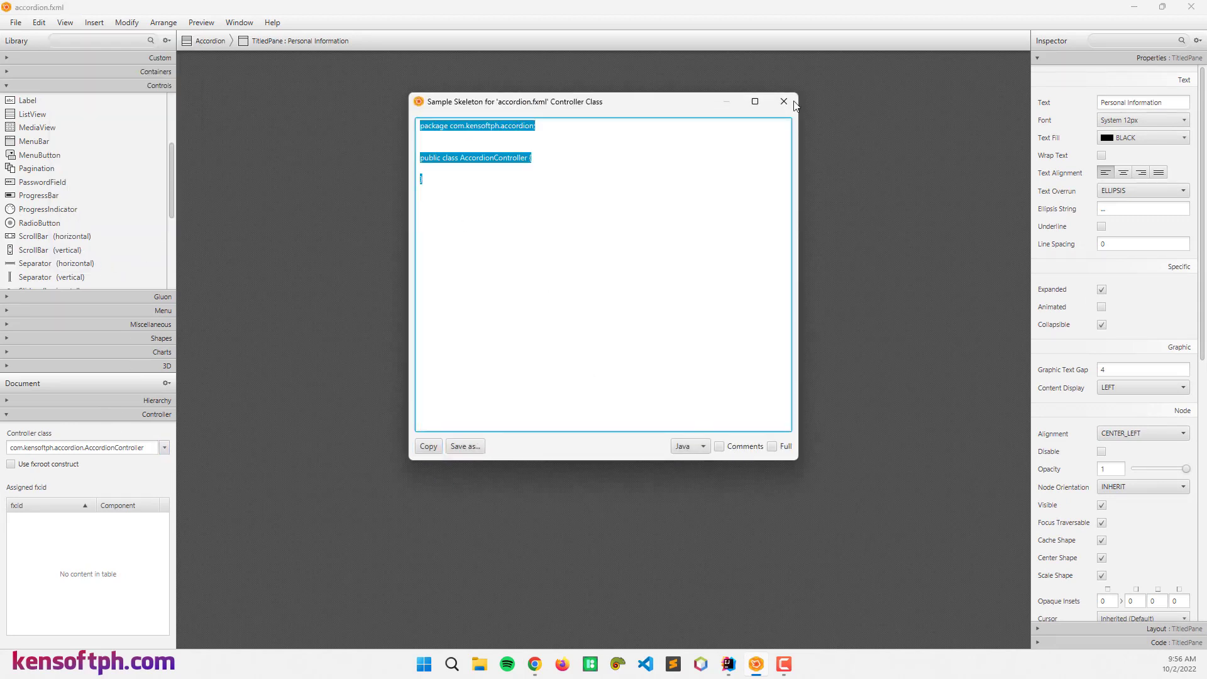
- Paste the AccordionController skeleton into AccordionController.java and remove the duplicated package line
click(782, 100)
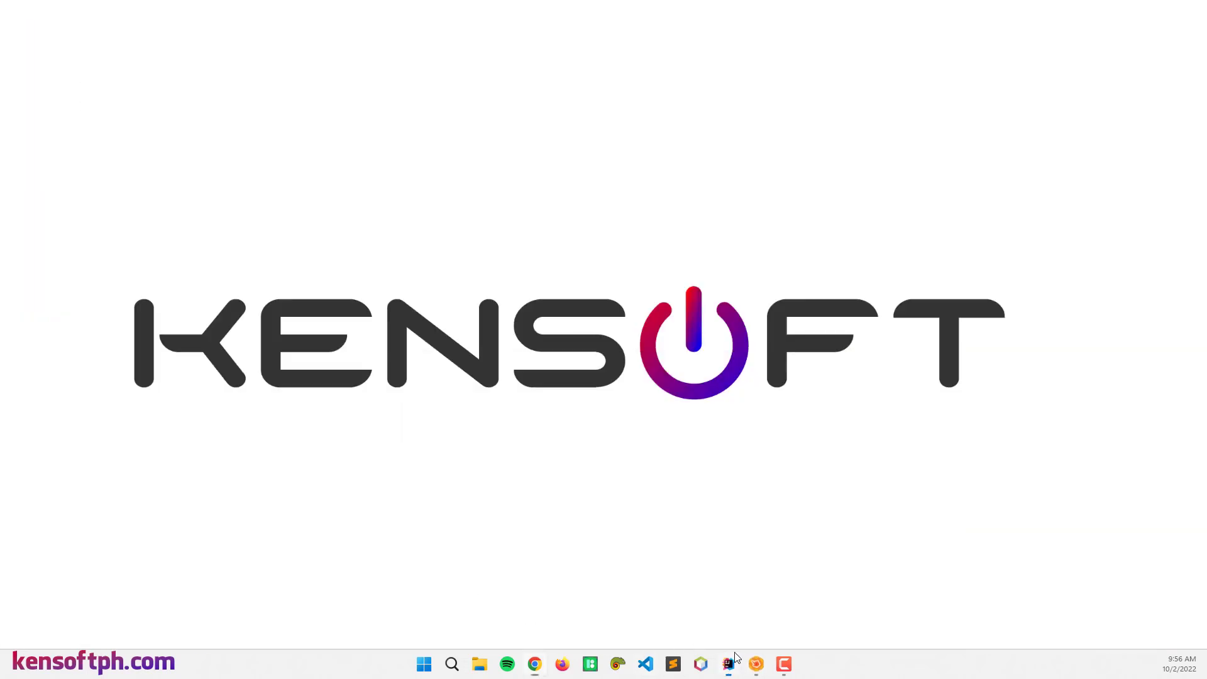
click(728, 664)
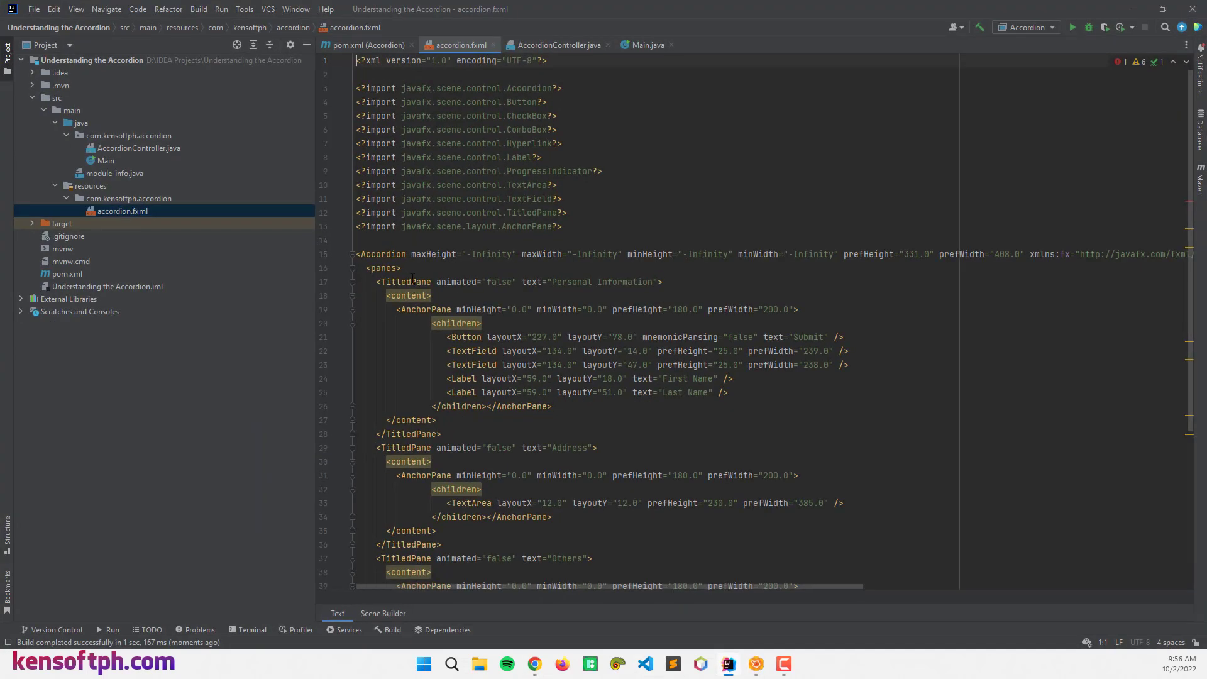
click(568, 47)
key(ctrl+v)
drag(514, 74, 526, 65)
key(BackSpace)
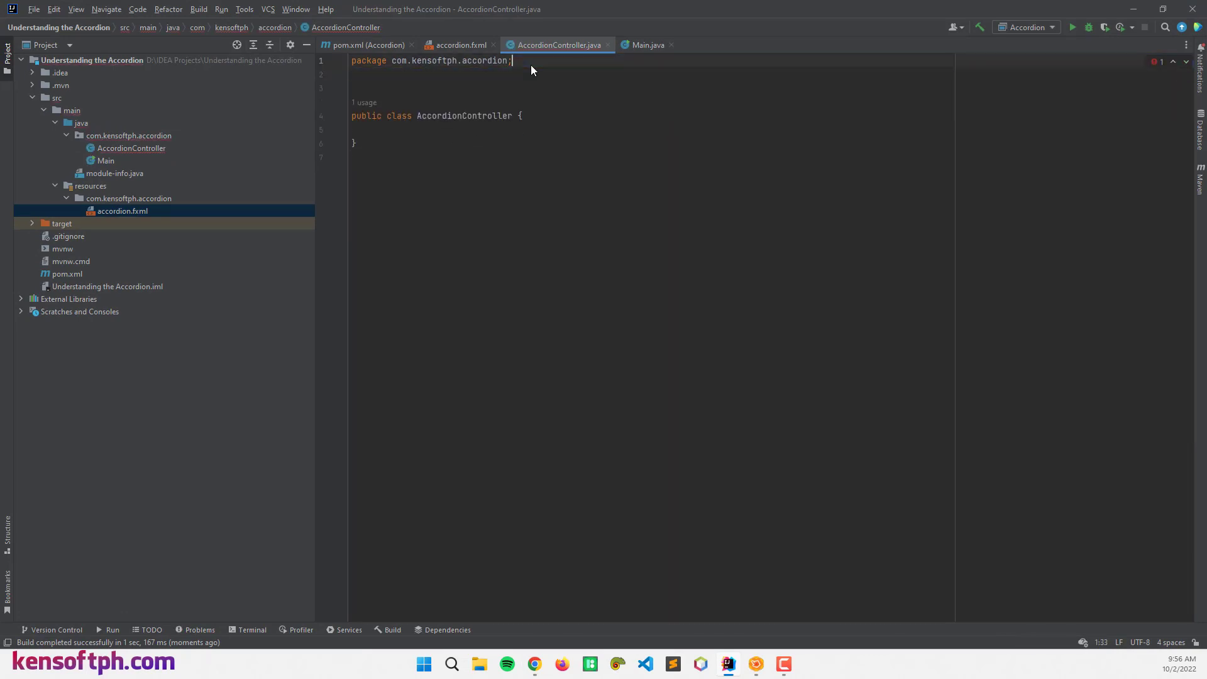
- Run the Accordion app and expand/collapse the Personal Information, Address and Others panes
click(1071, 26)
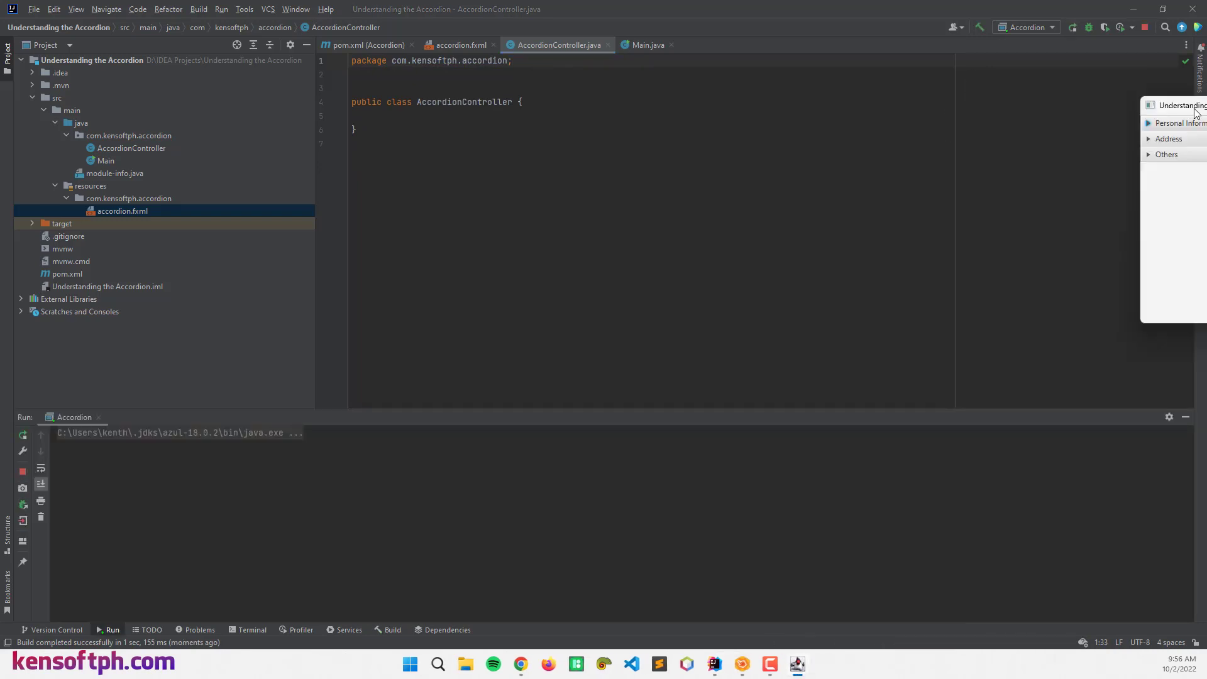
mouse_move(1112, 98)
mouse_down()
mouse_move(673, 151)
mouse_move(576, 151)
mouse_up()
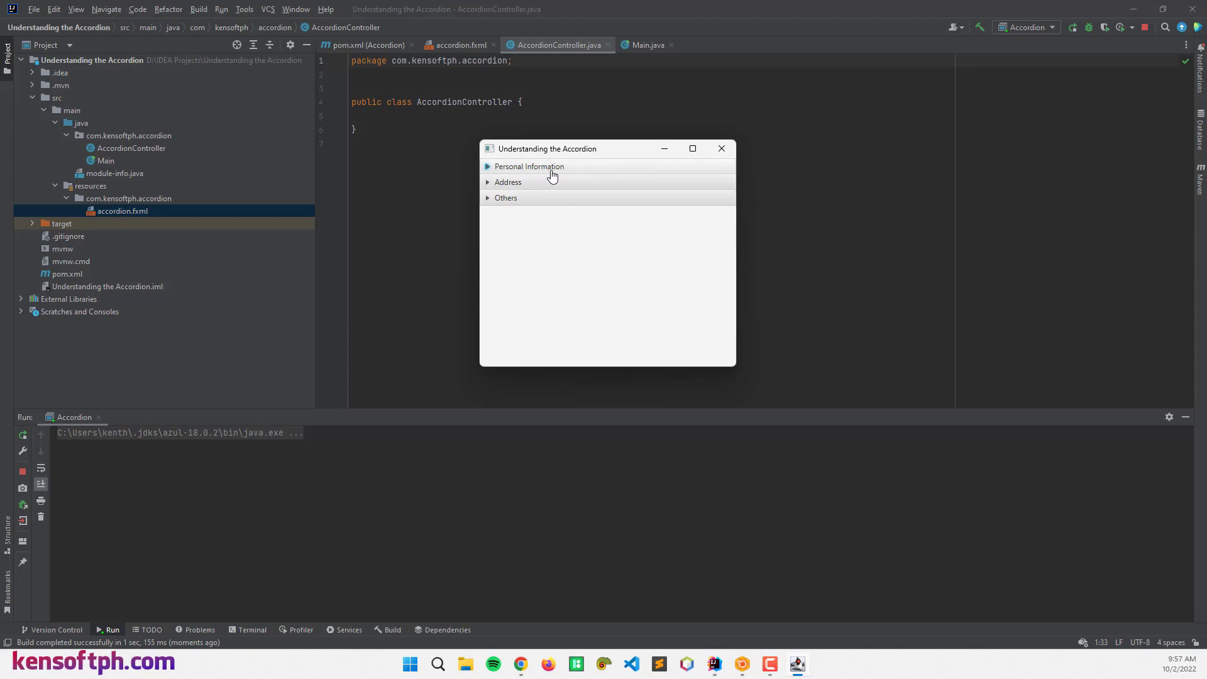
click(572, 169)
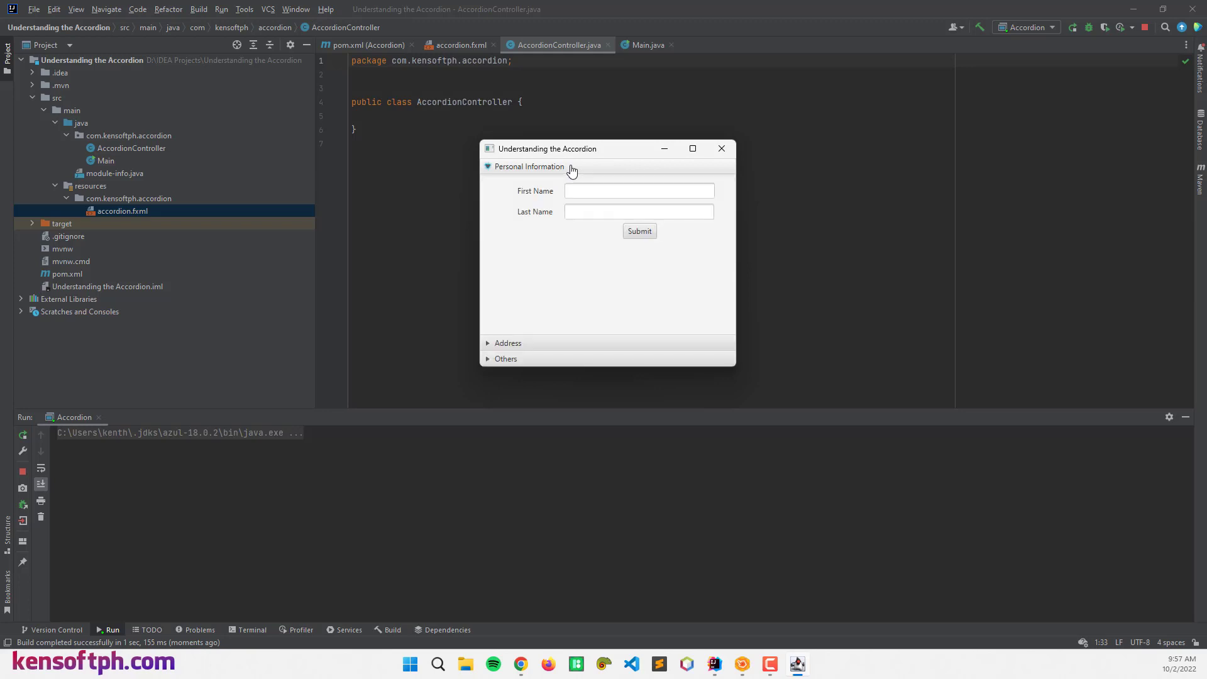
click(571, 169)
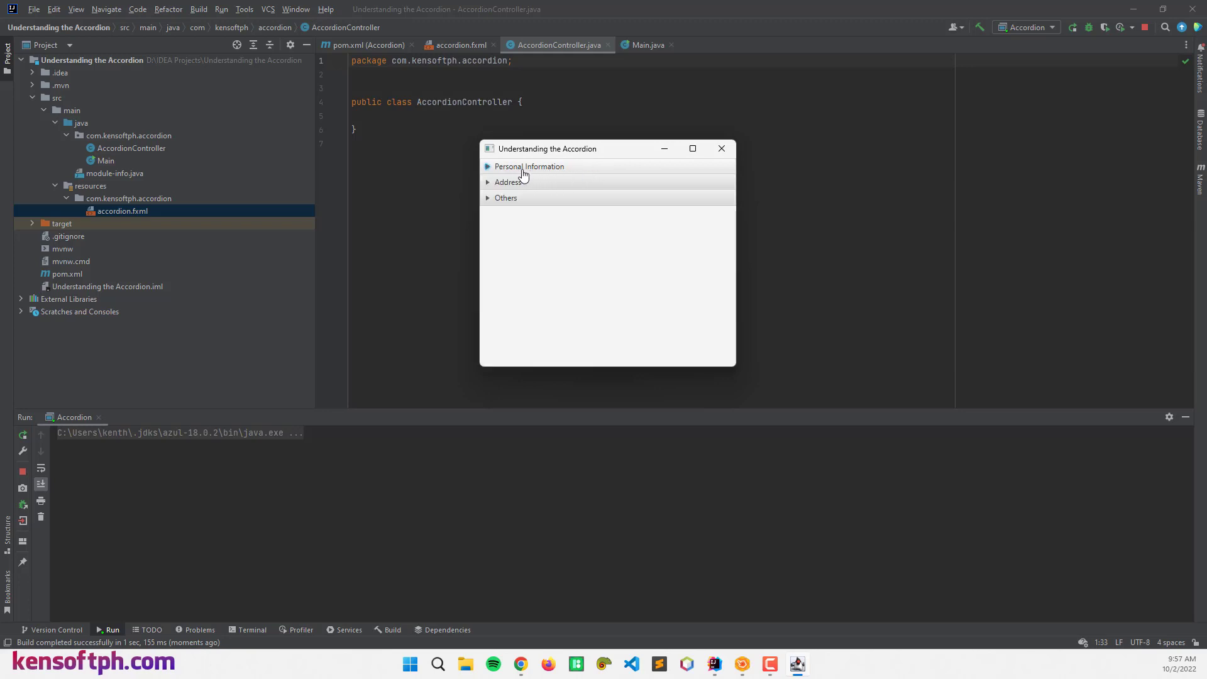
click(544, 173)
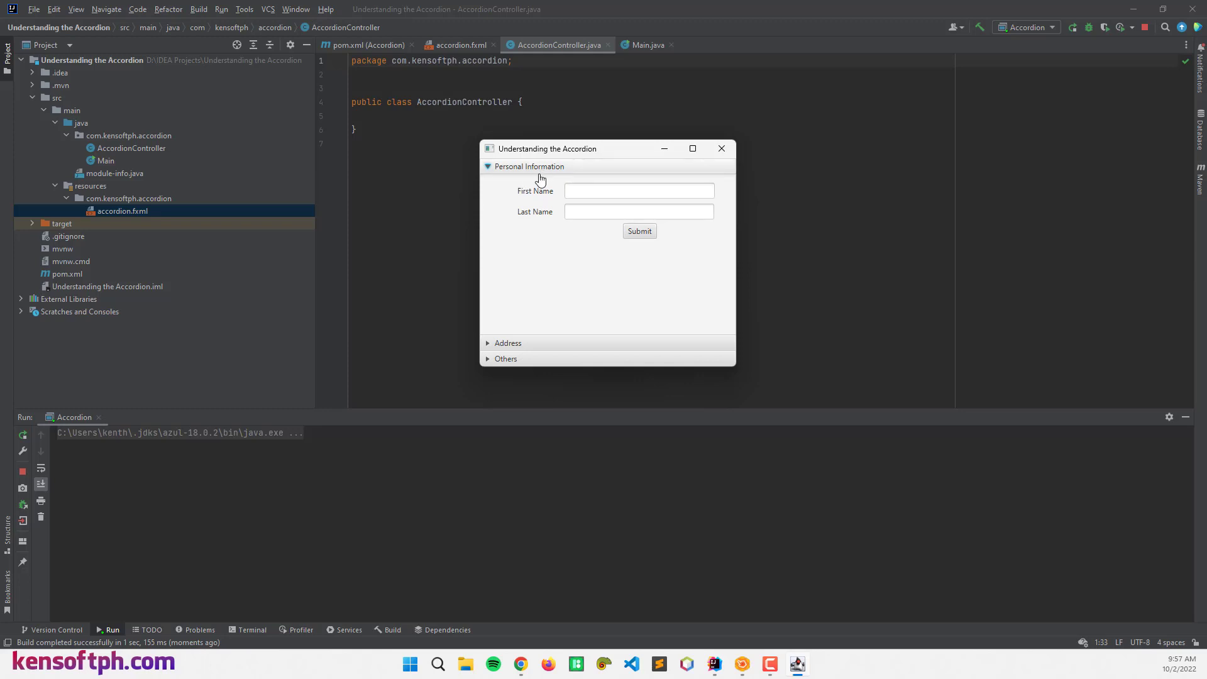
click(573, 169)
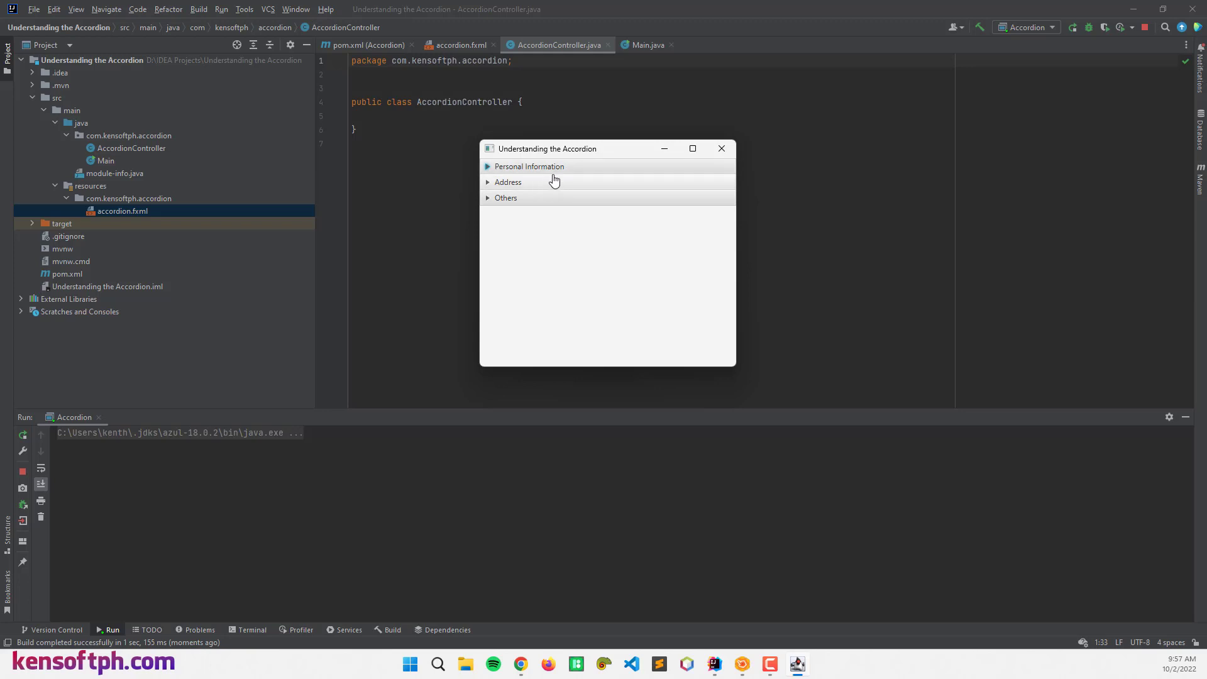
click(535, 186)
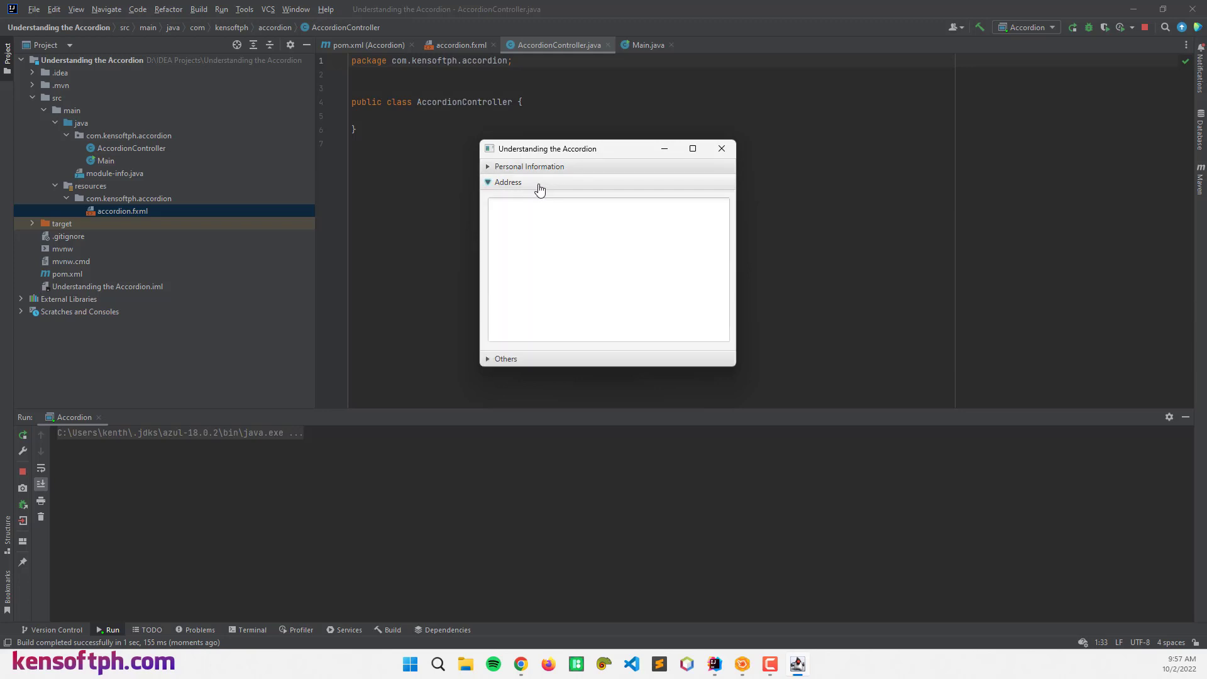
click(546, 186)
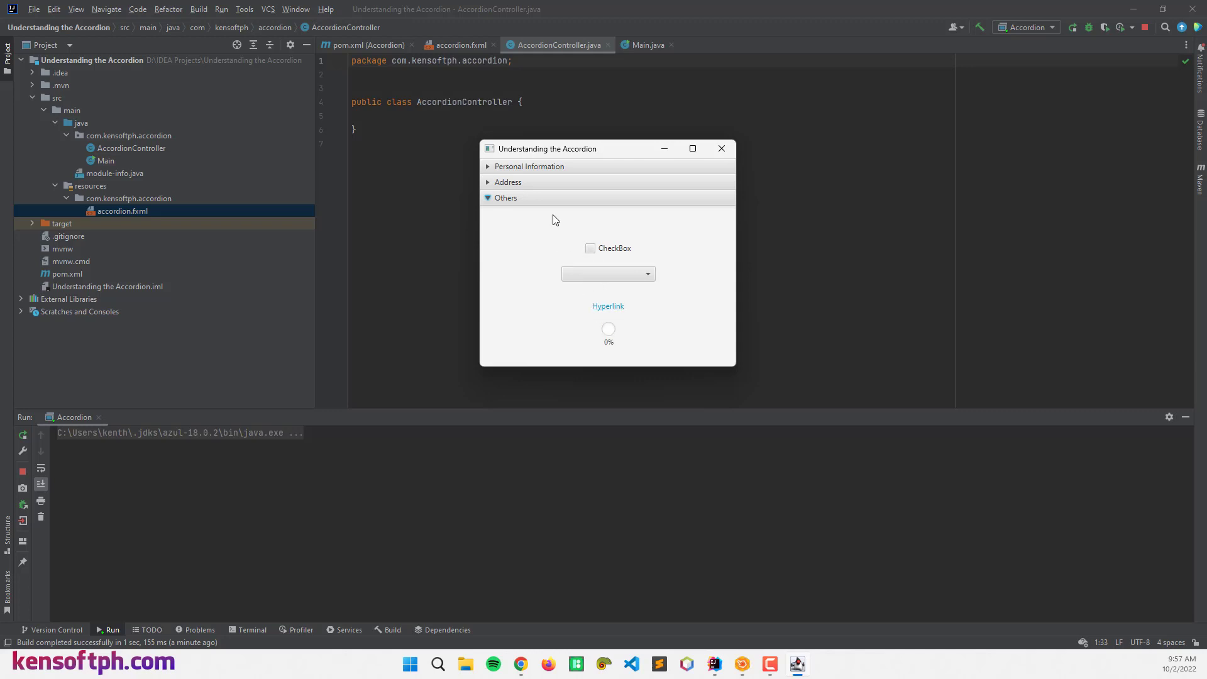
- Focus the Address text area and the name fields in Personal Information, then reopen the Address pane
click(547, 166)
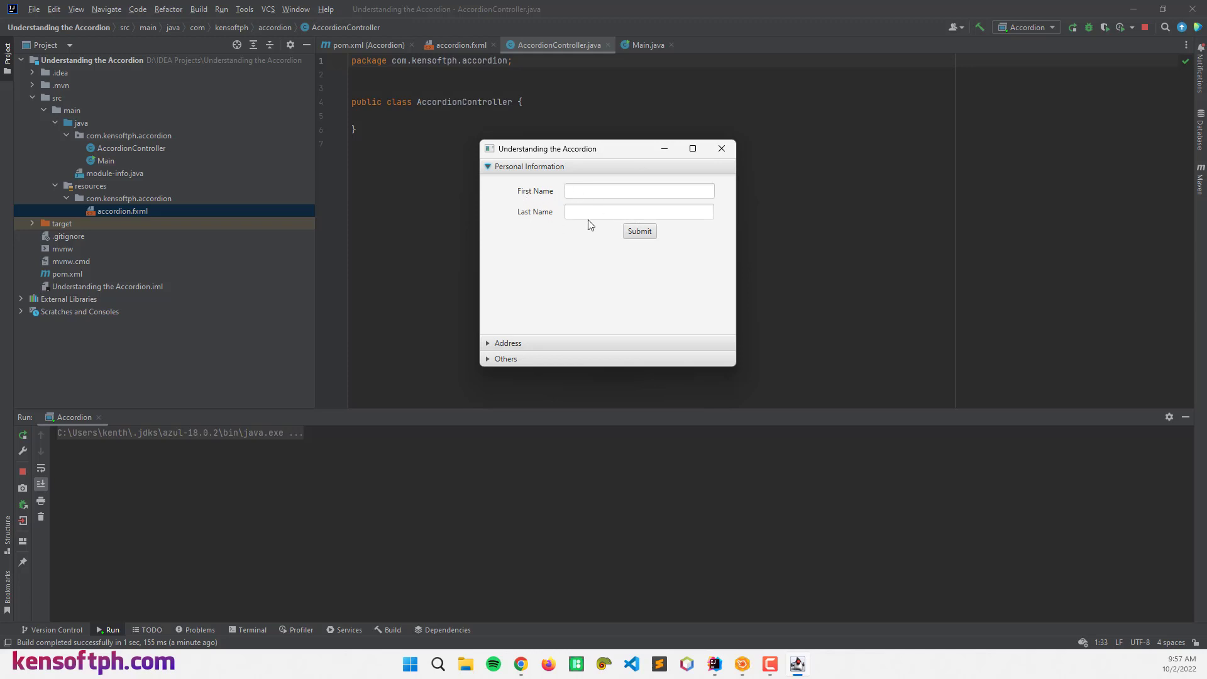
click(553, 341)
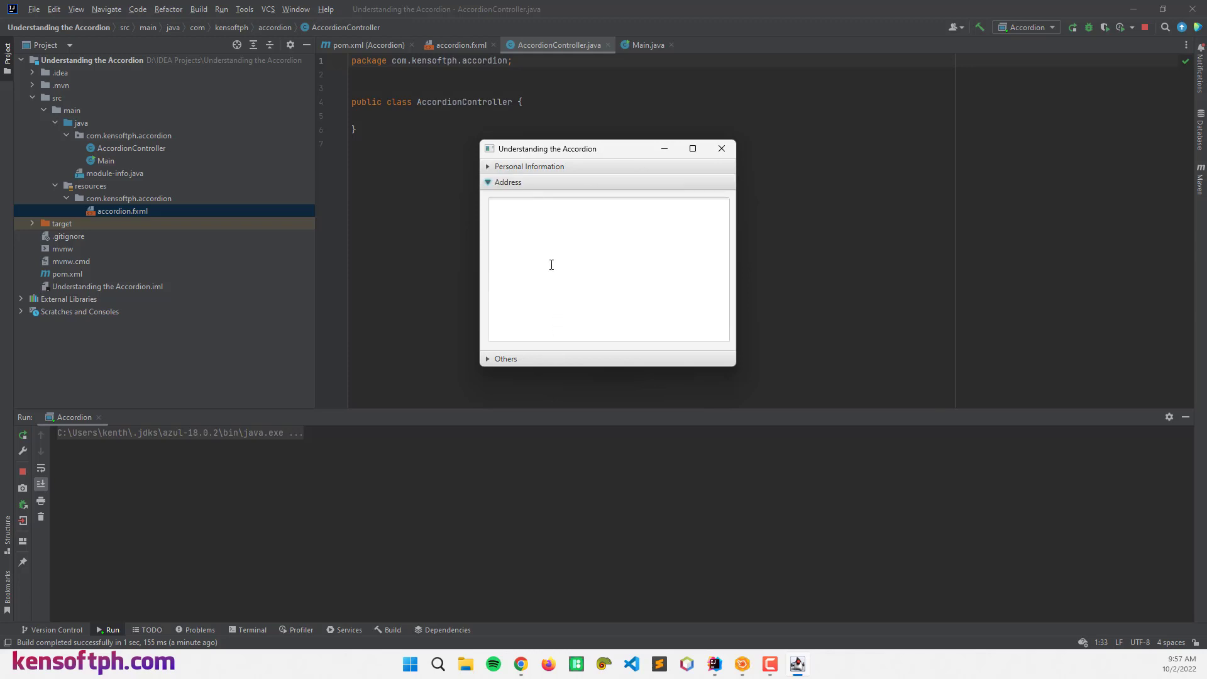
click(547, 234)
text(asdfasdf)
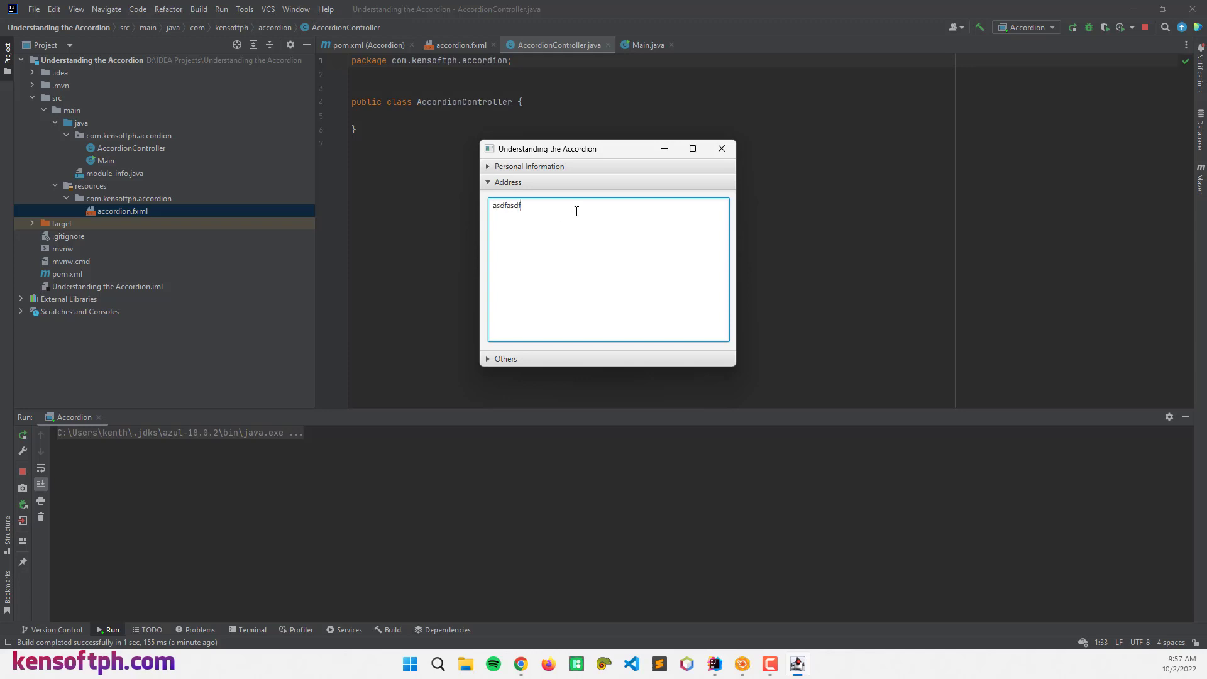
click(551, 167)
click(577, 195)
click(588, 216)
text(asdf)
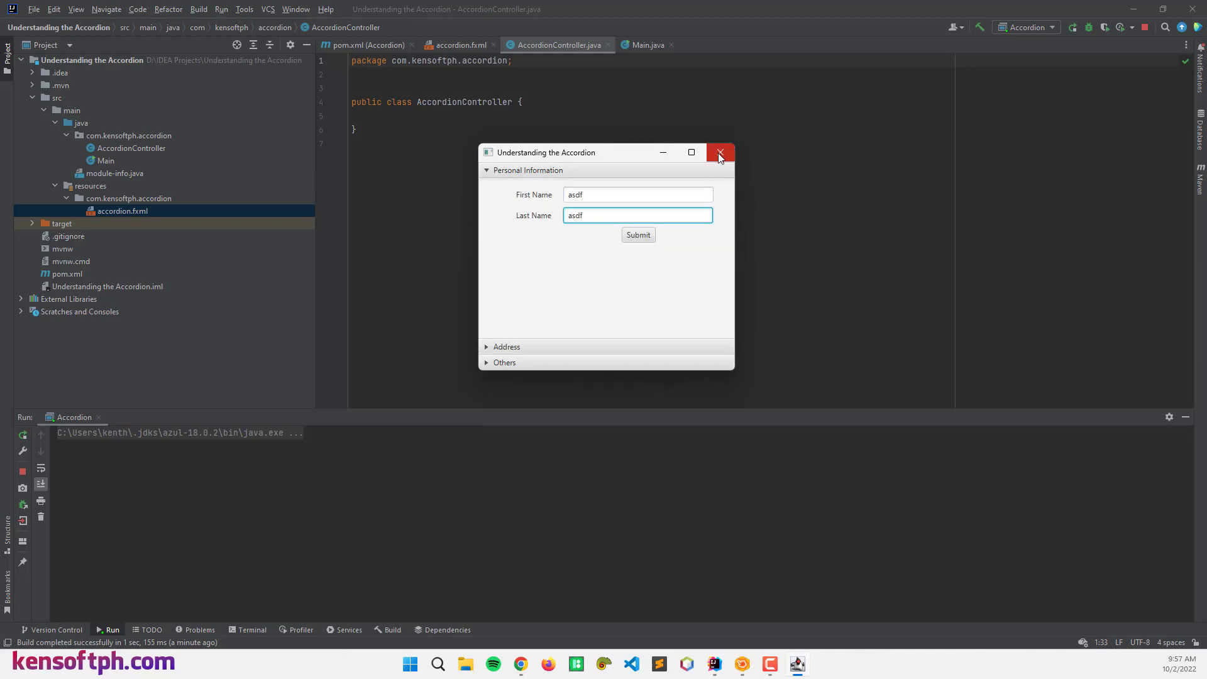
click(517, 170)
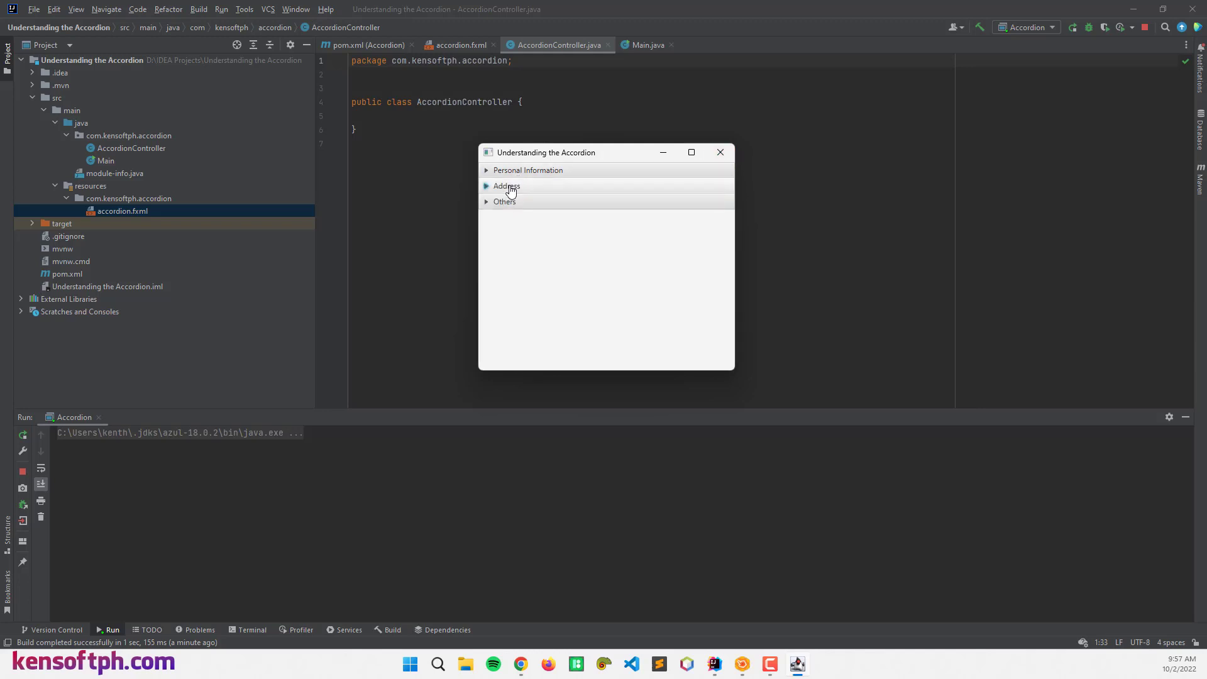
- Close the app and turn on Animated for the Personal Information, Address and Others titled panes
click(528, 171)
click(724, 151)
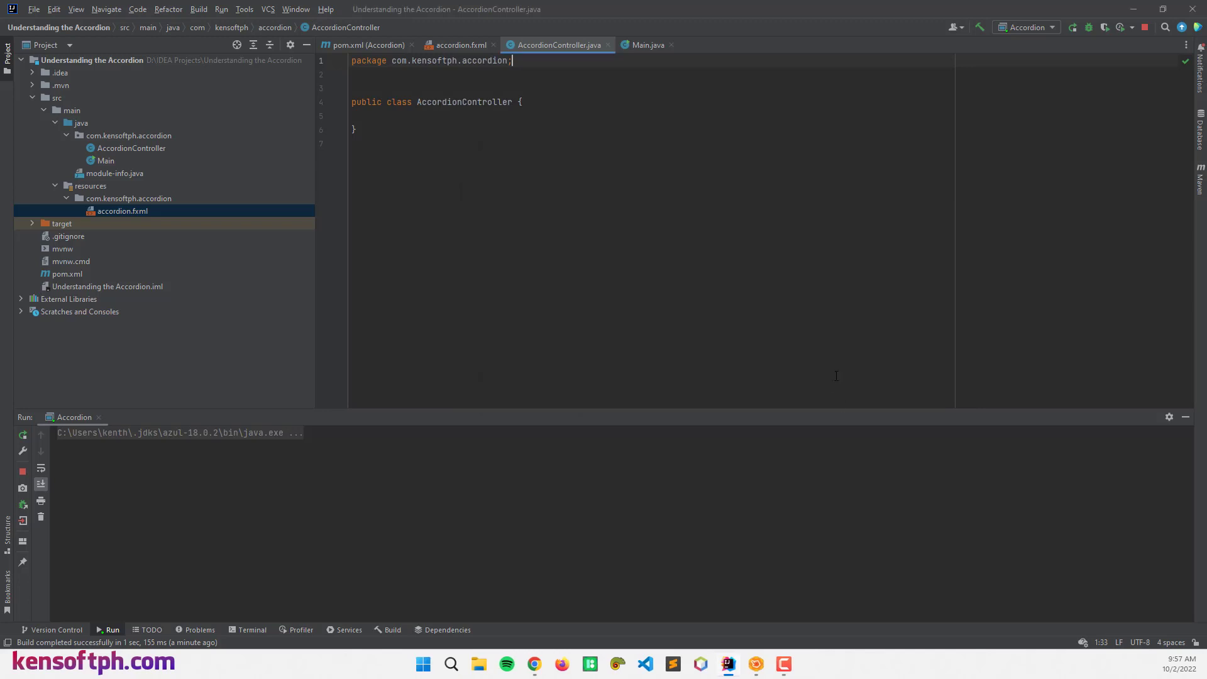
click(756, 664)
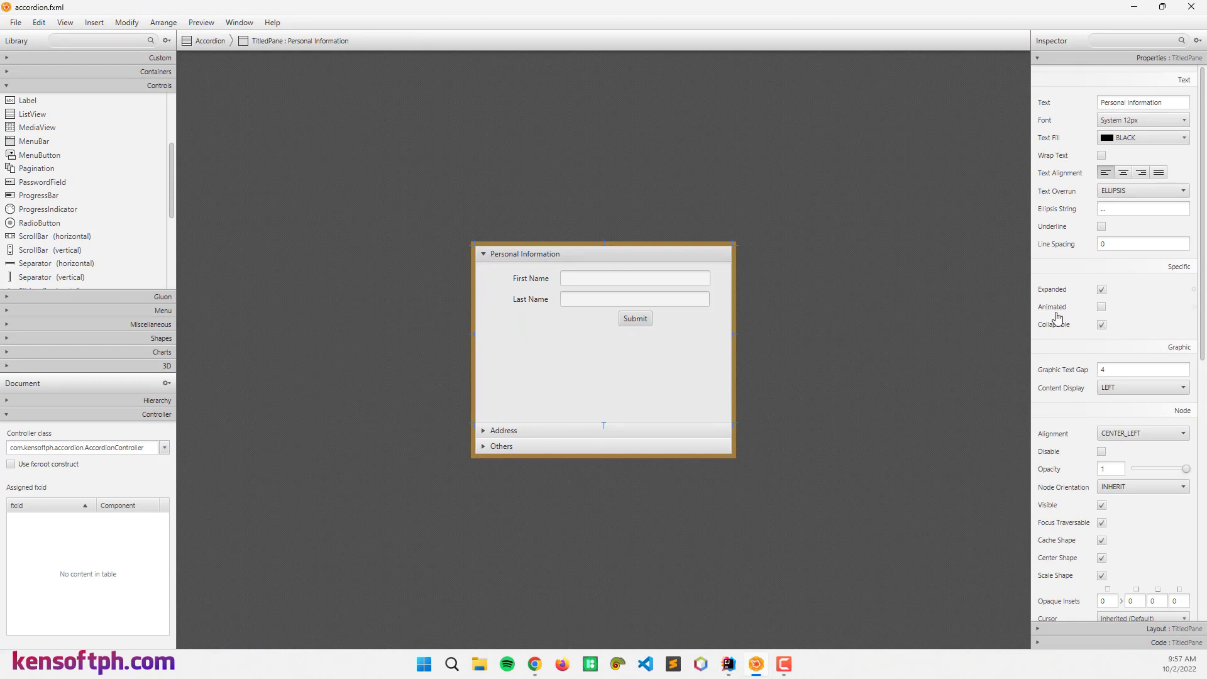
mouse_move(1100, 306)
click(1102, 309)
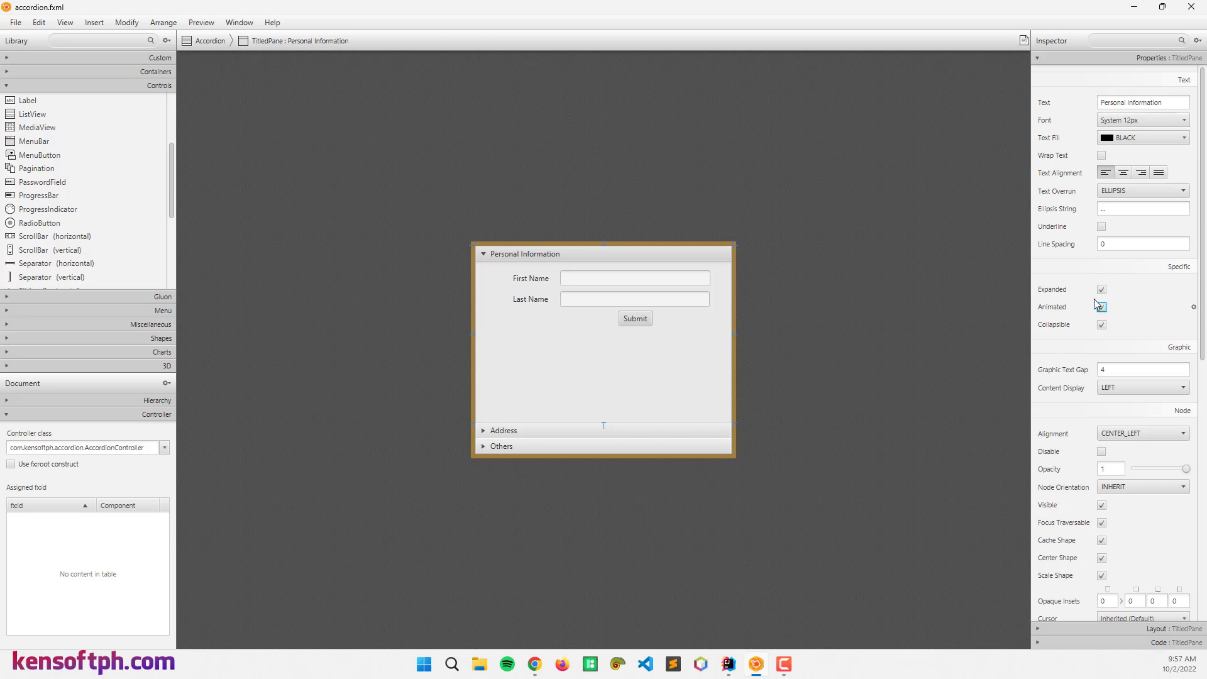
click(646, 430)
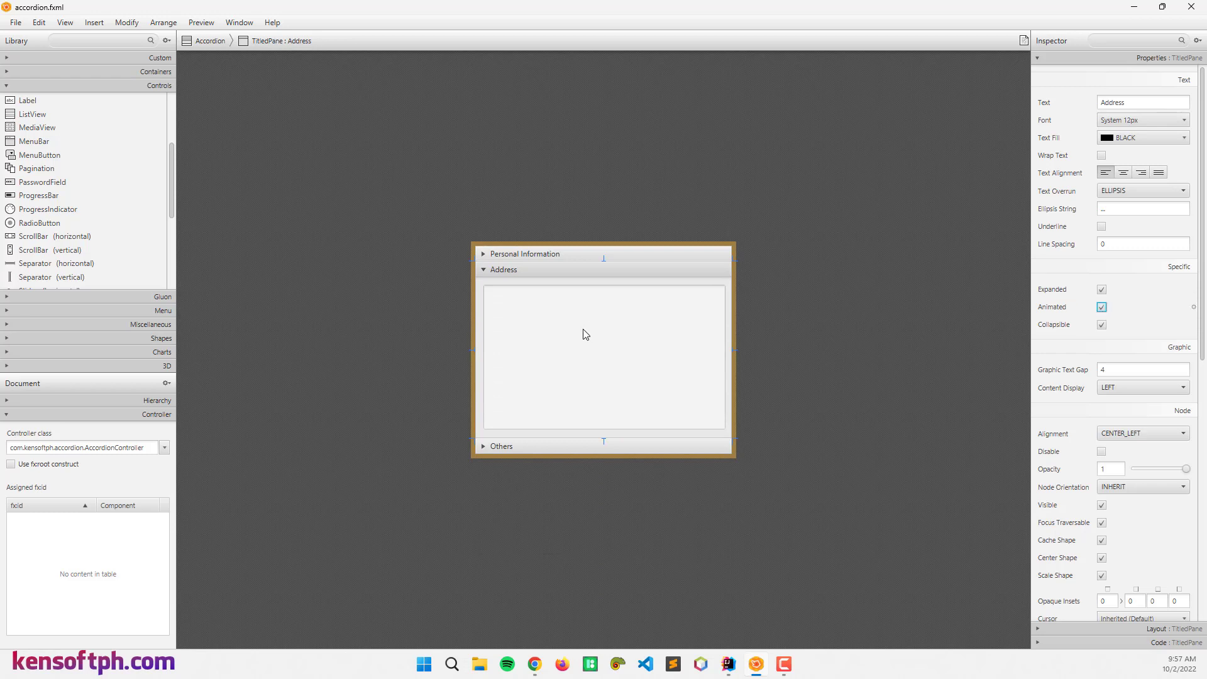
click(582, 442)
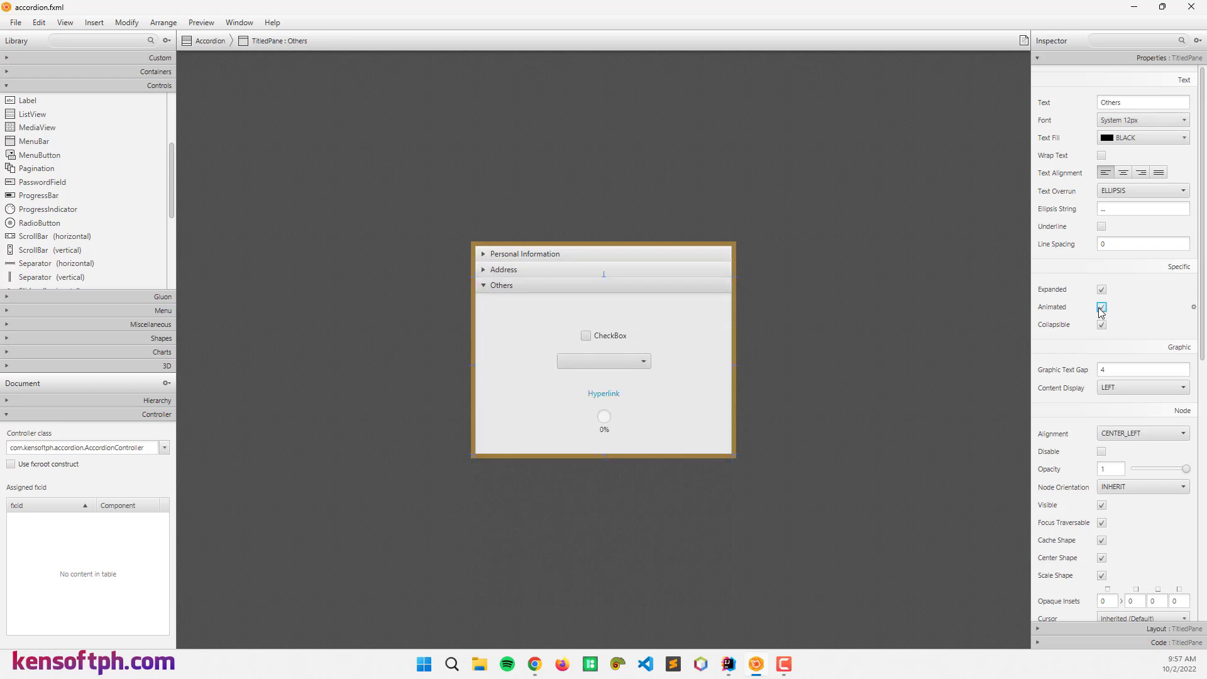
- Save accordion.fxml and rerun the Accordion application from IntelliJ
key(ctrl+s)
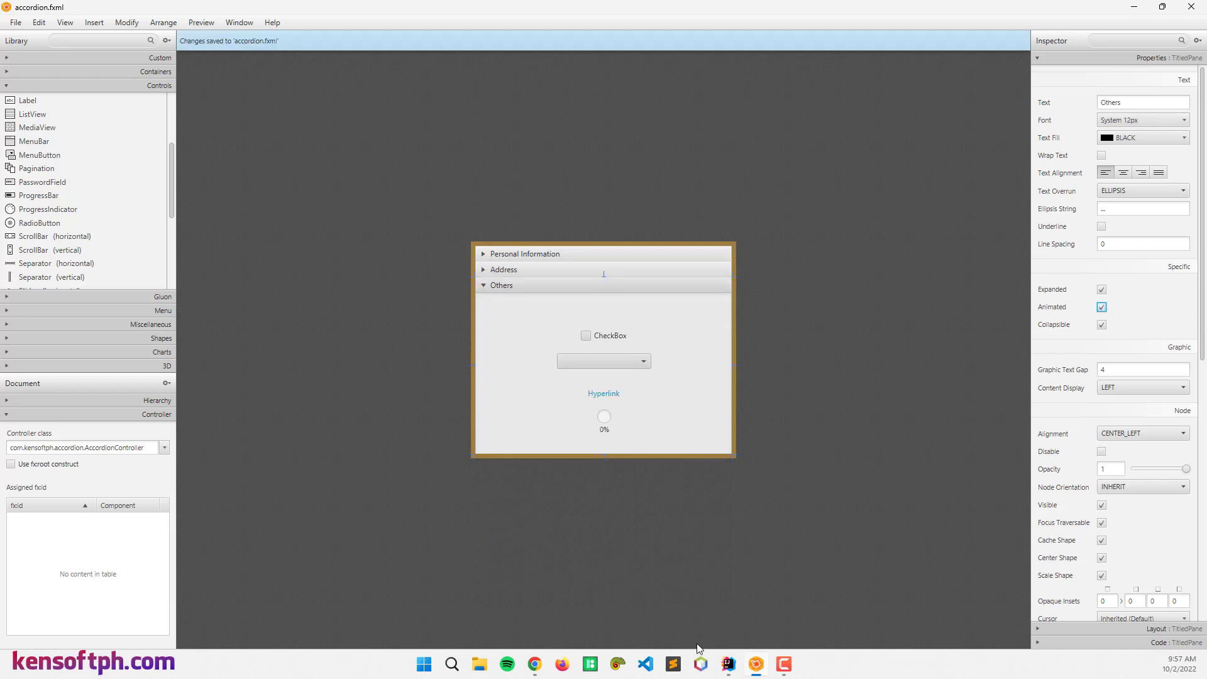
click(728, 665)
click(1072, 27)
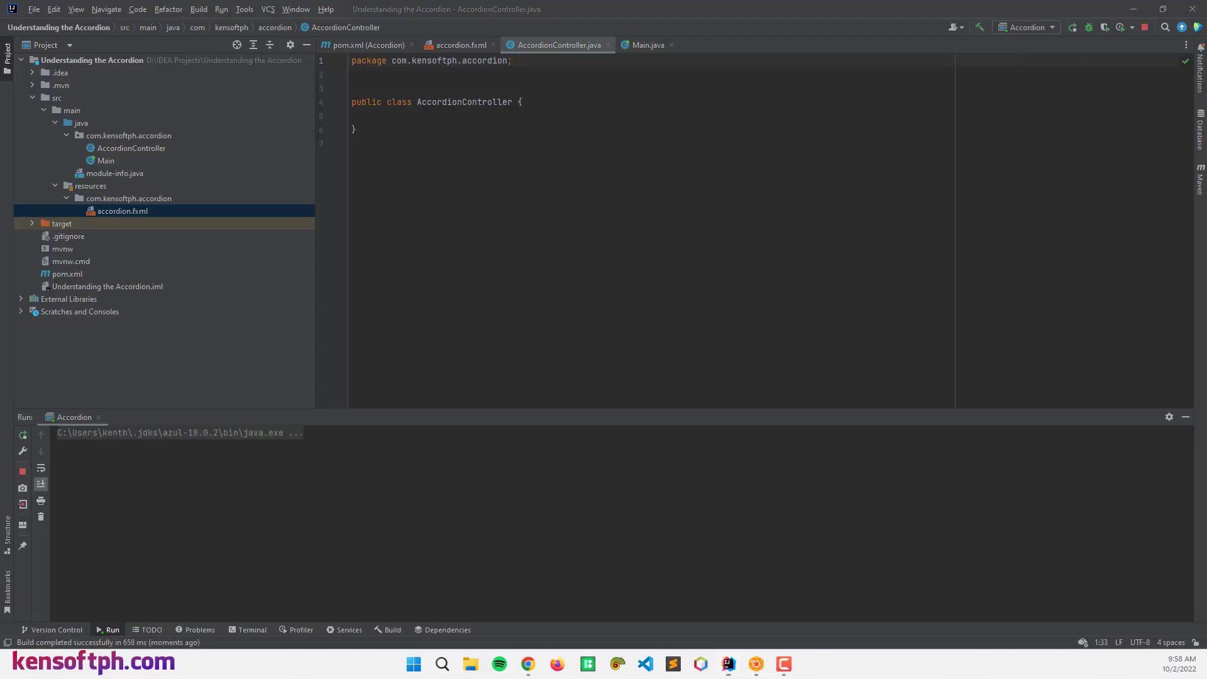
- Switch between the Personal Information, Address and Others panes to confirm they now slide open and closed with animation
click(584, 139)
click(621, 141)
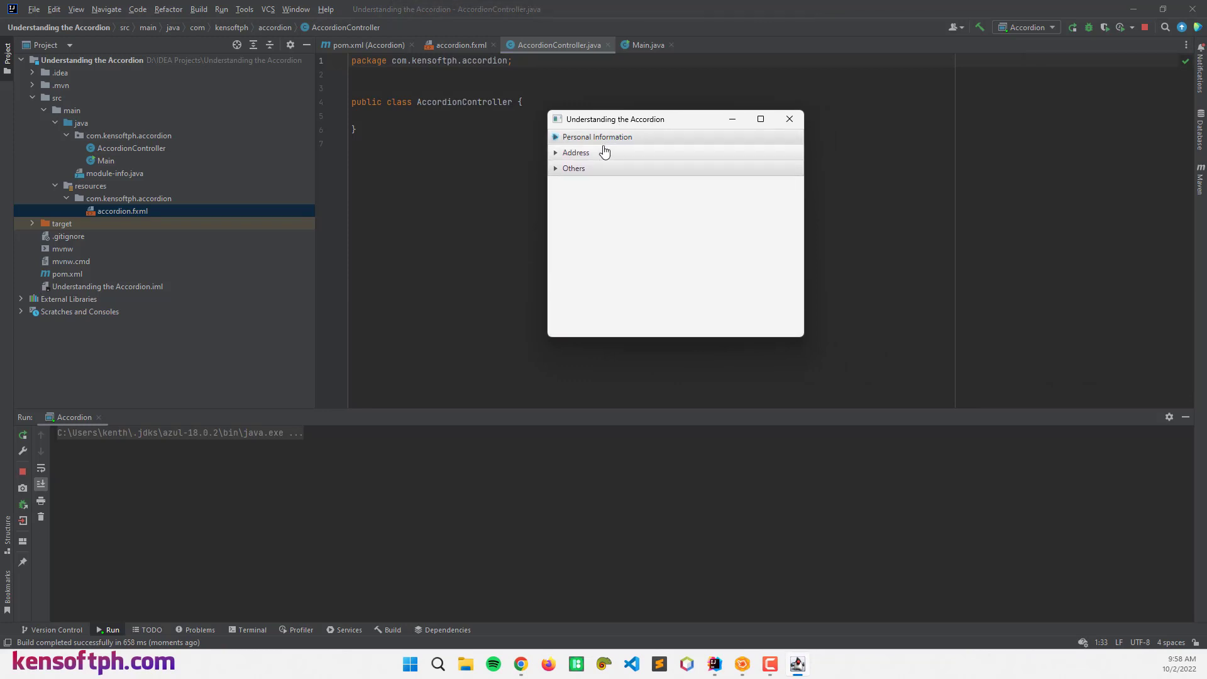
click(594, 153)
click(605, 141)
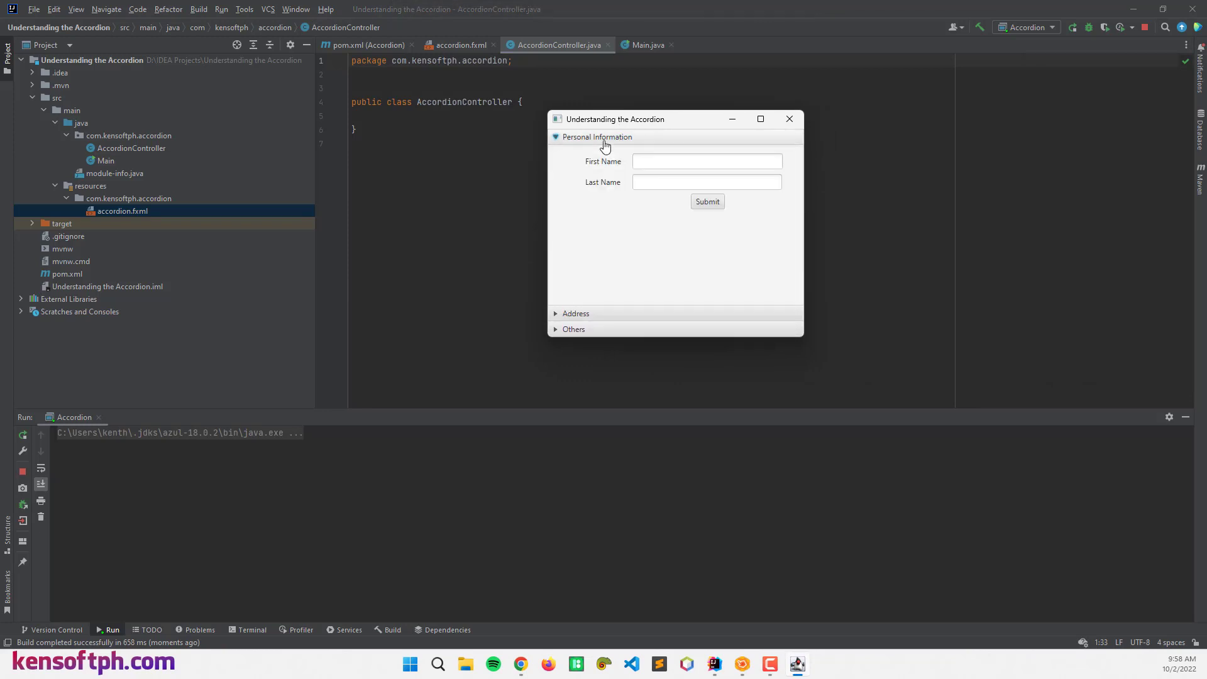
click(610, 154)
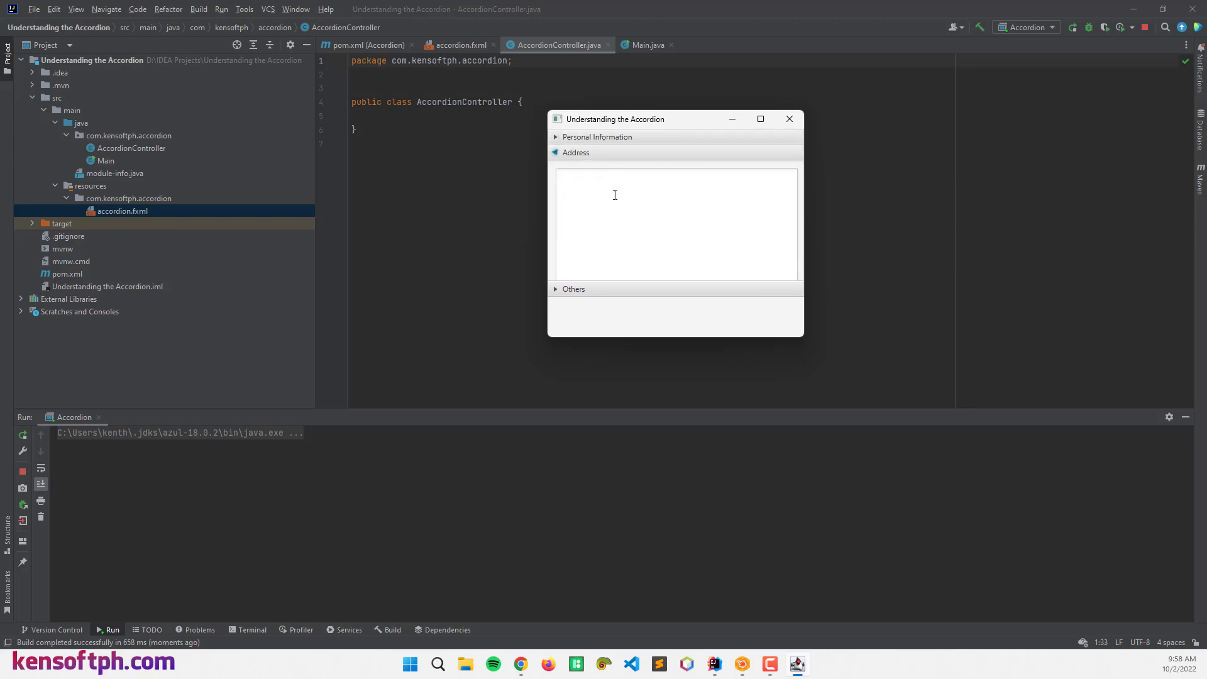
click(614, 332)
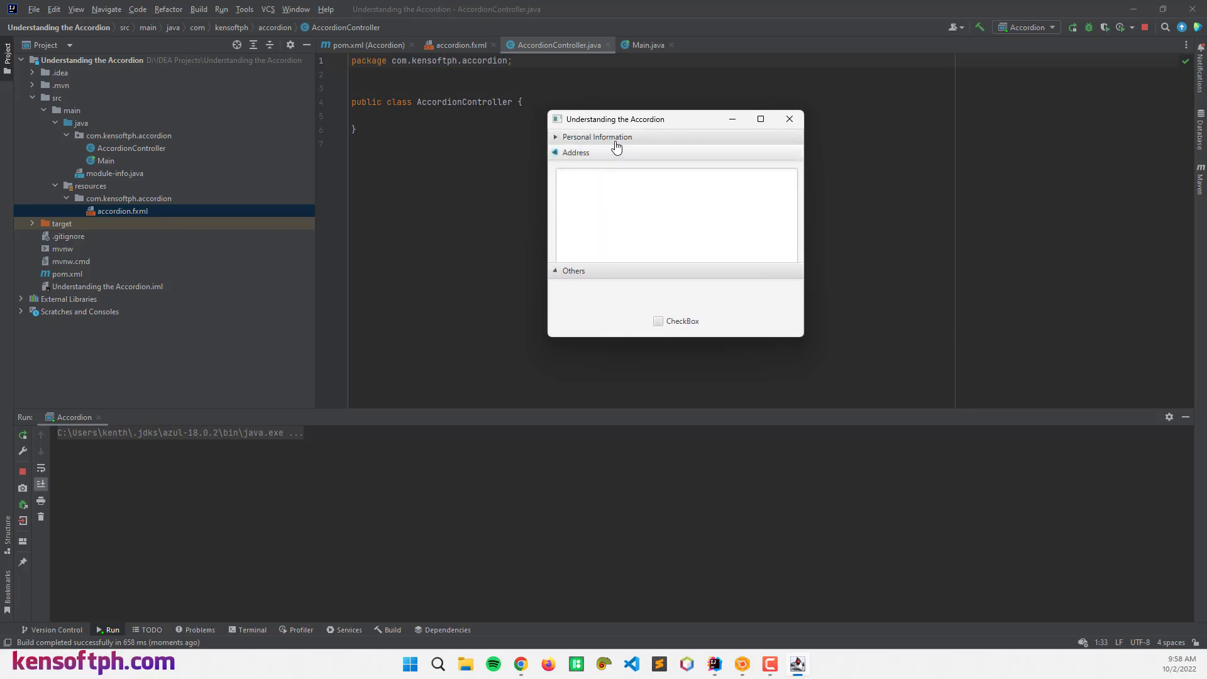
click(616, 154)
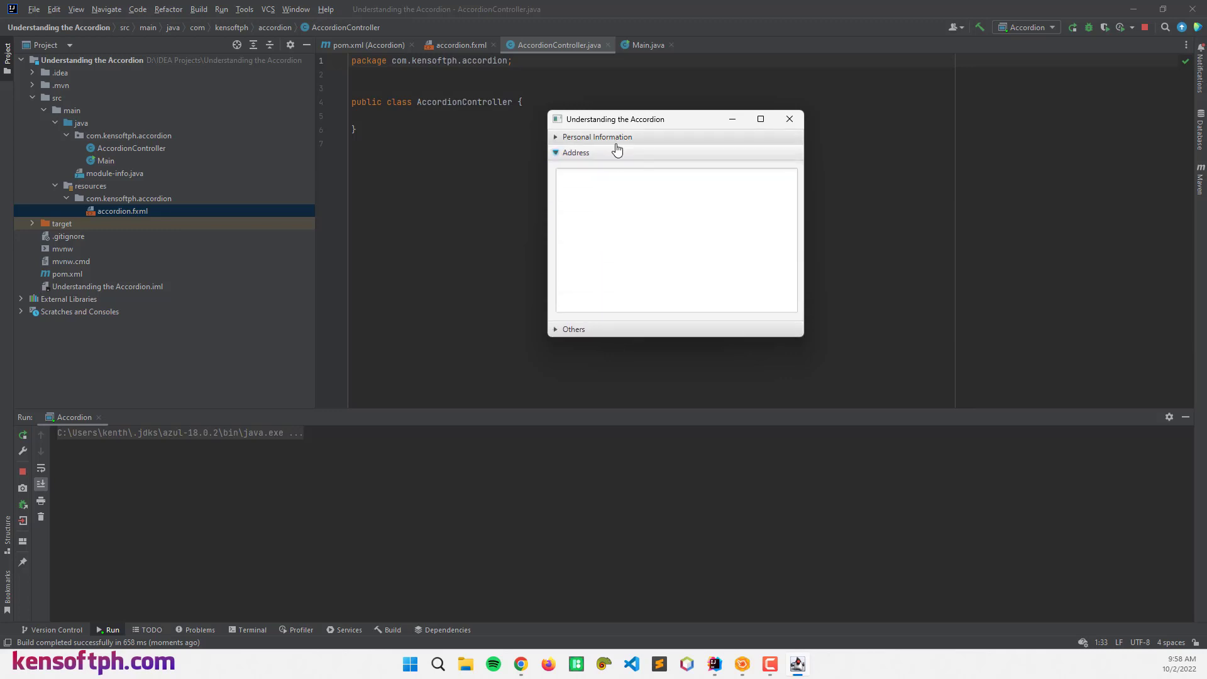
click(615, 140)
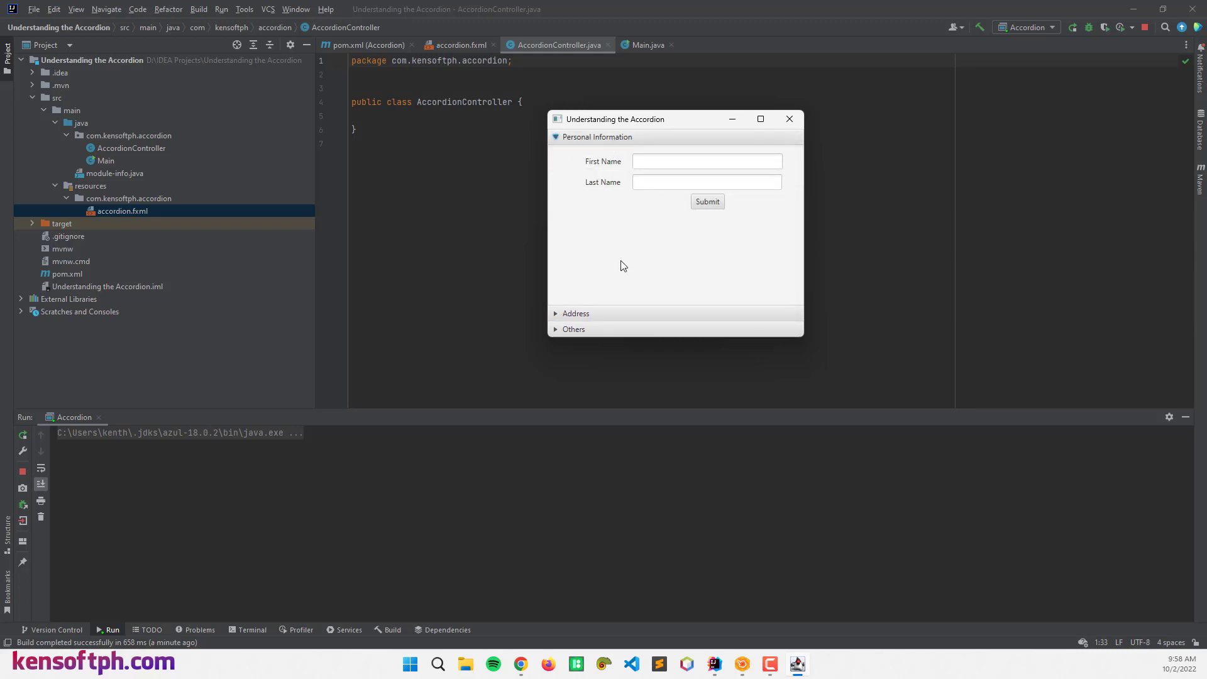
click(610, 329)
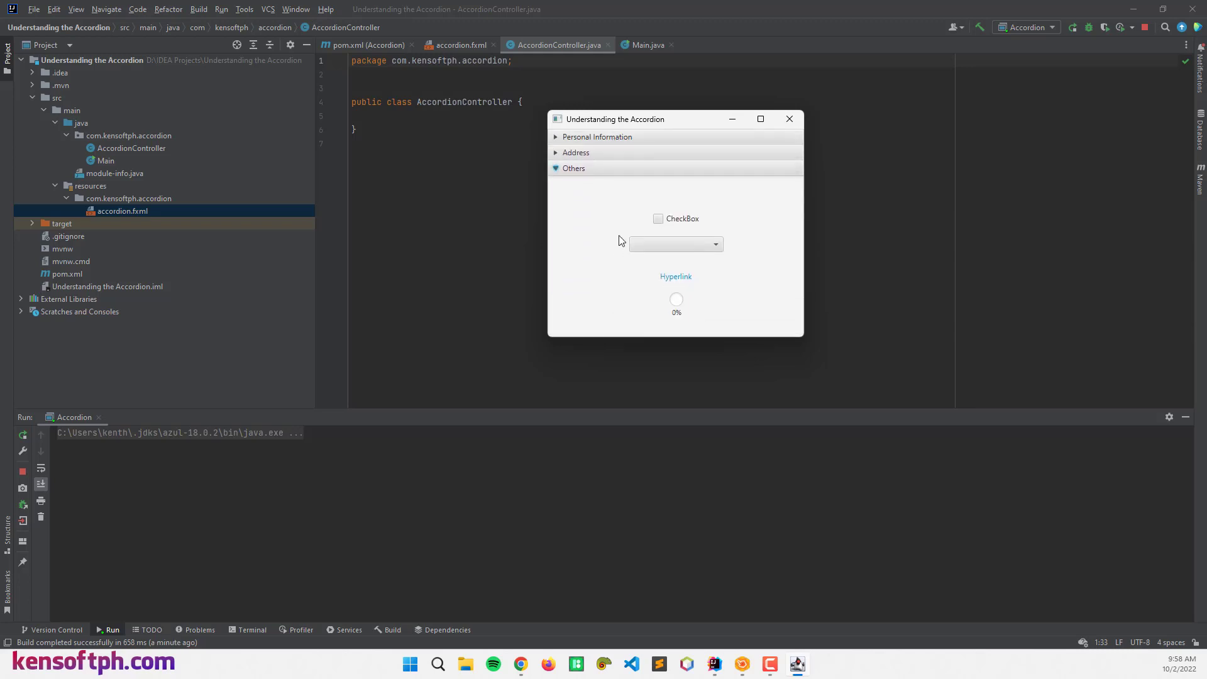
click(605, 153)
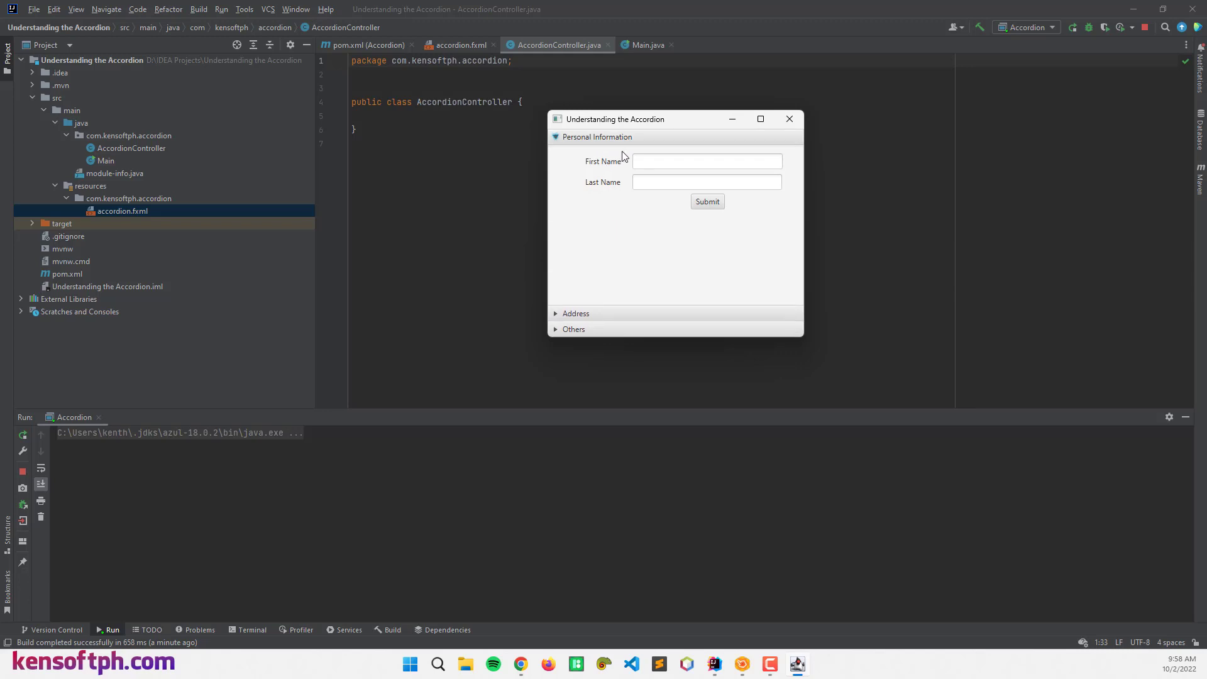
click(624, 143)
click(671, 154)
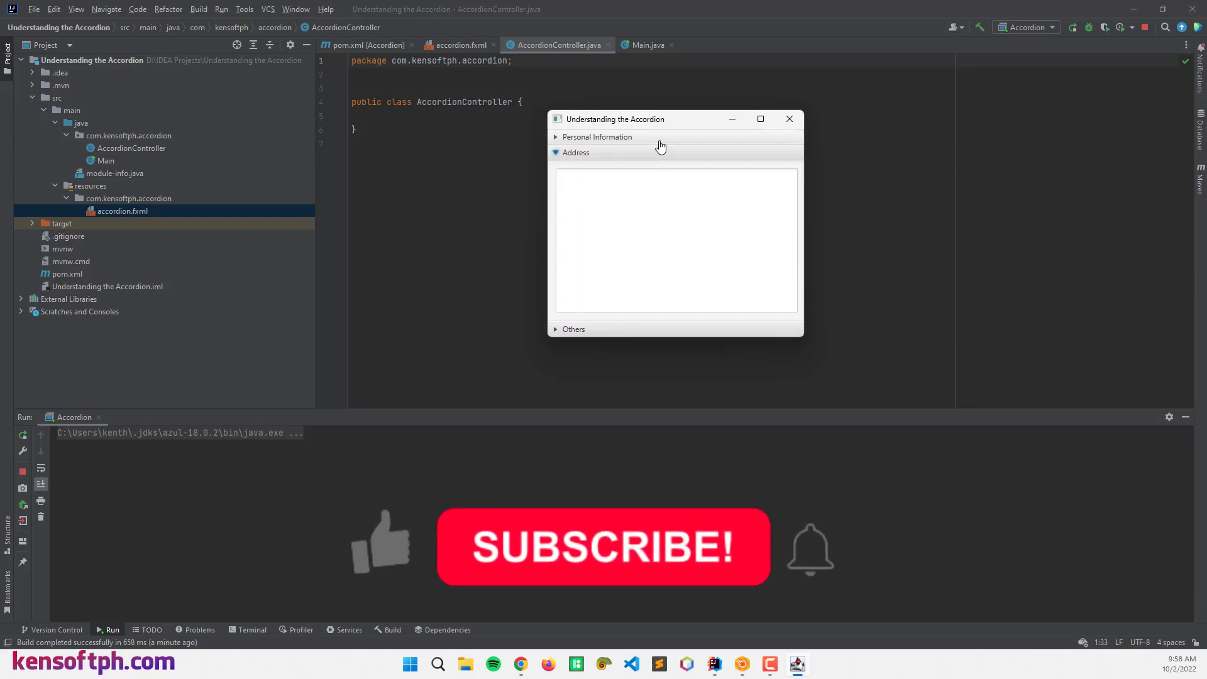
click(660, 139)
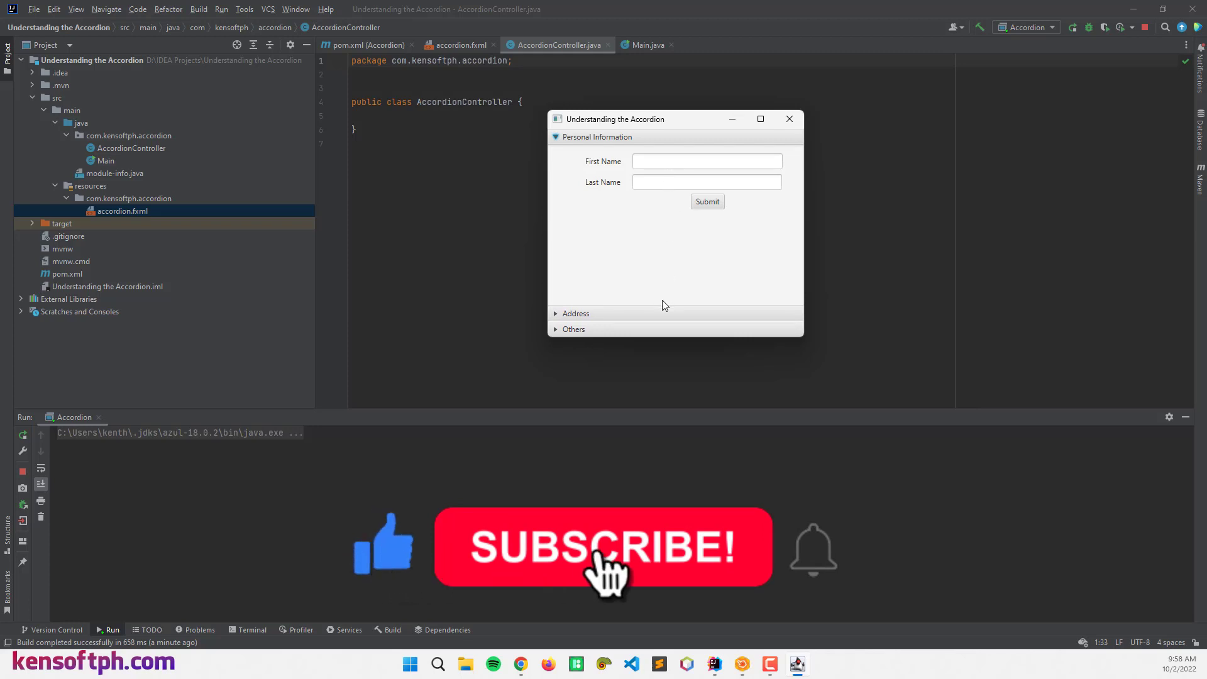